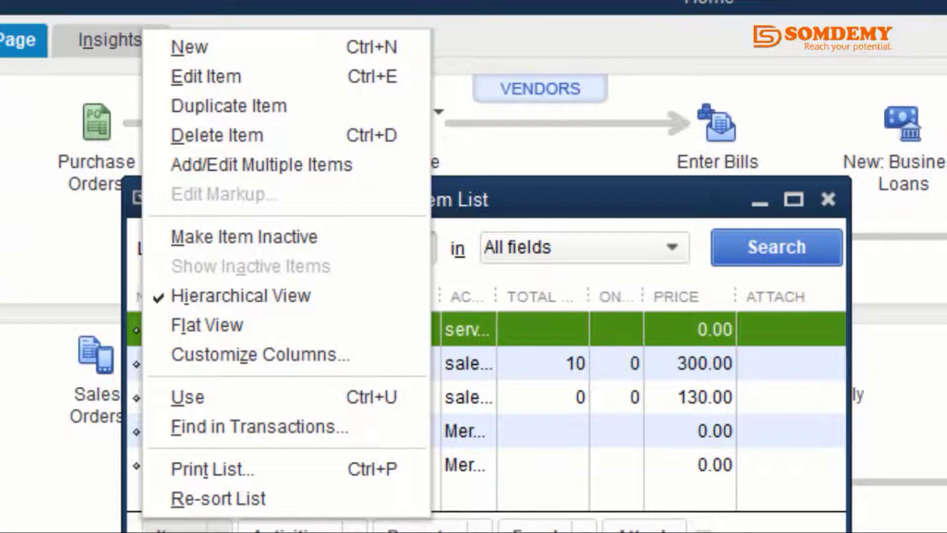
Step: Open the Add/Edit Multiple Items editor and set its list to Inventory Parts
click(281, 174)
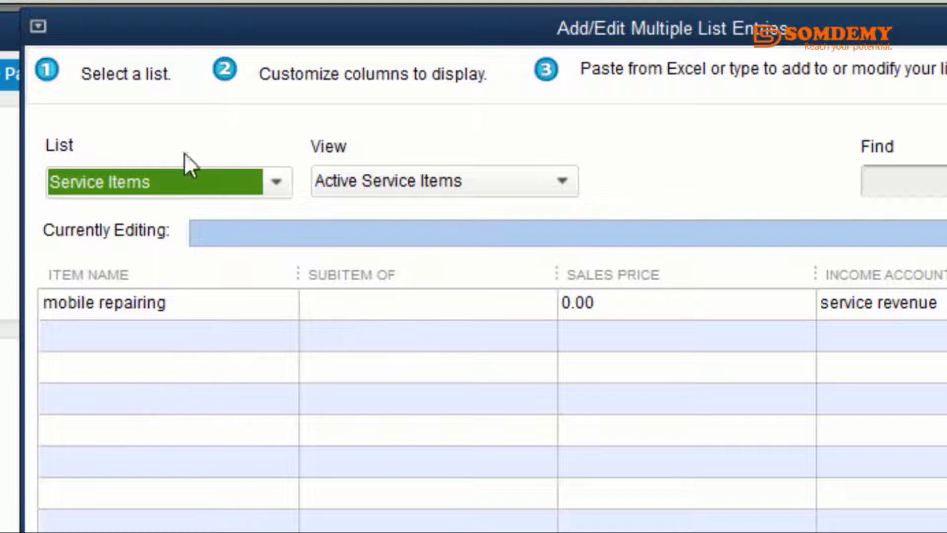
click(284, 189)
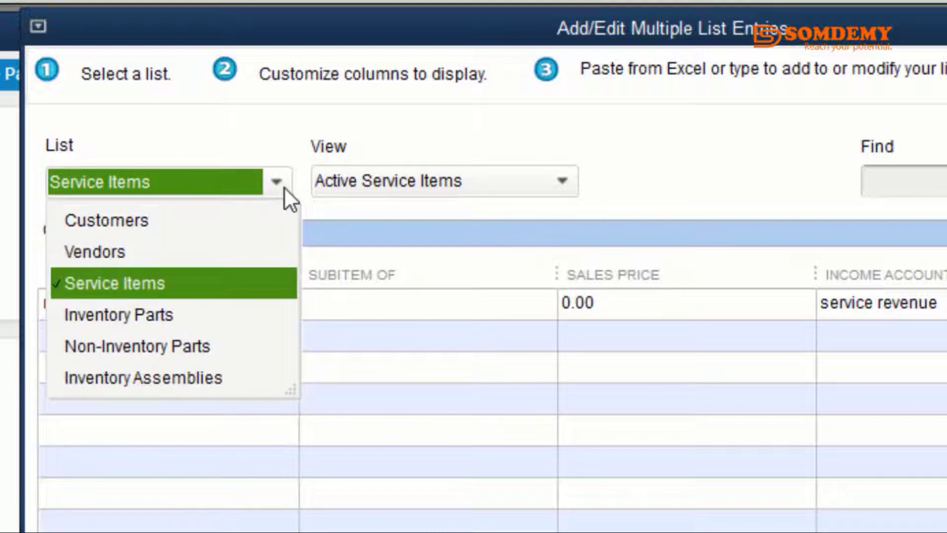
click(92, 311)
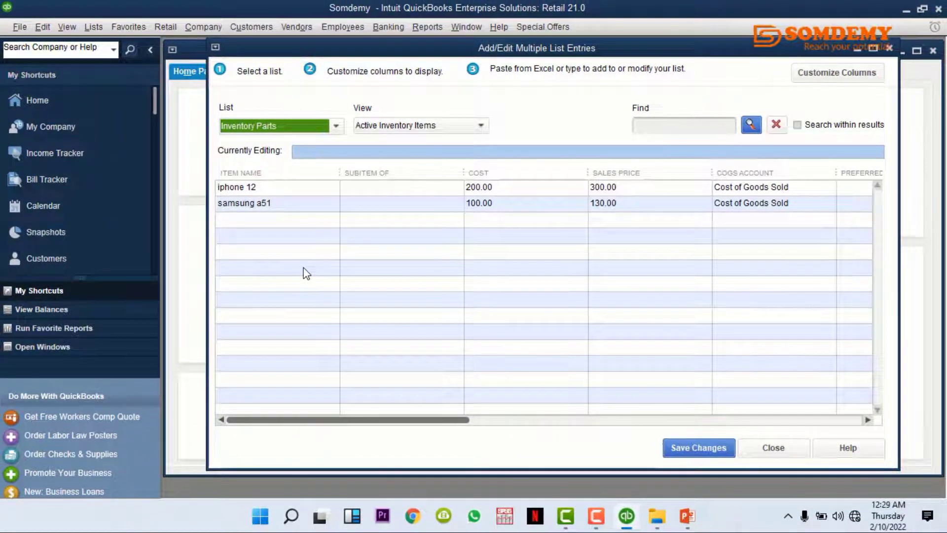
Step: Open a blank Excel workbook, restore its window down and place it over the lower part of the inventory parts list
key(super)
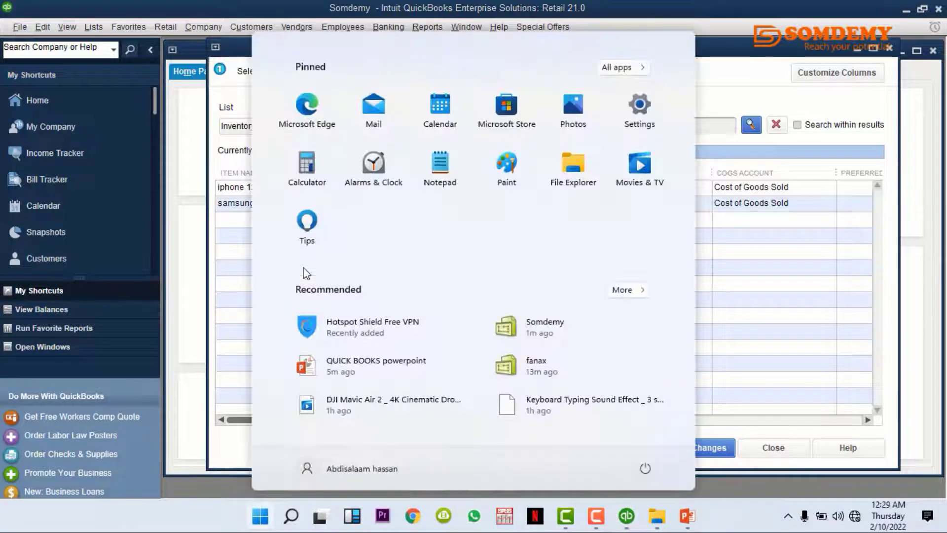
text(e)
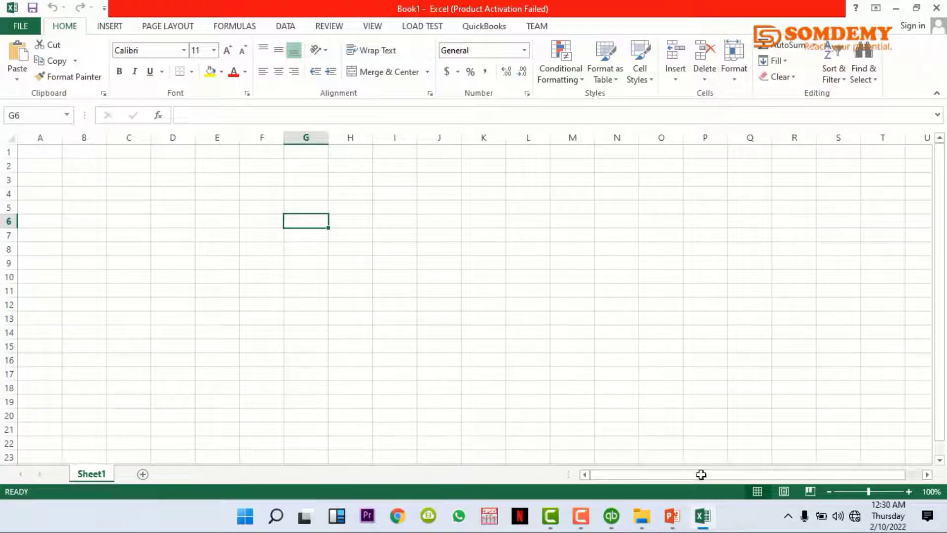
click(916, 8)
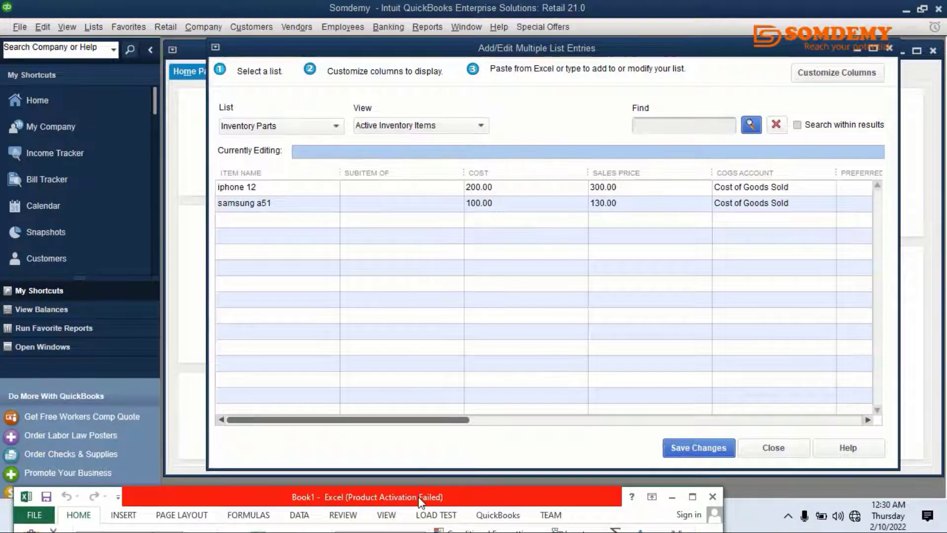
drag(418, 496, 613, 258)
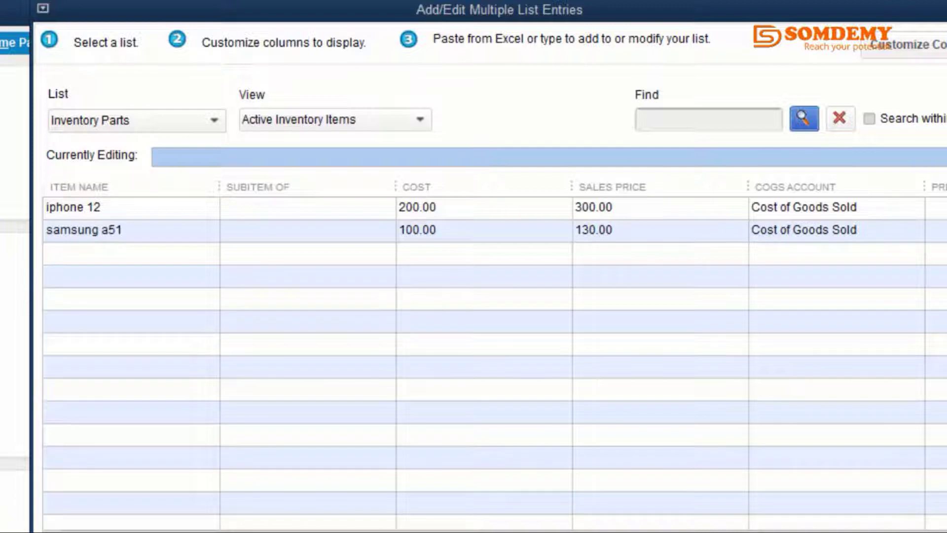
Step: Examine the columns of the inventory parts list from Item Name through Qty on Hand
drag(493, 531, 717, 532)
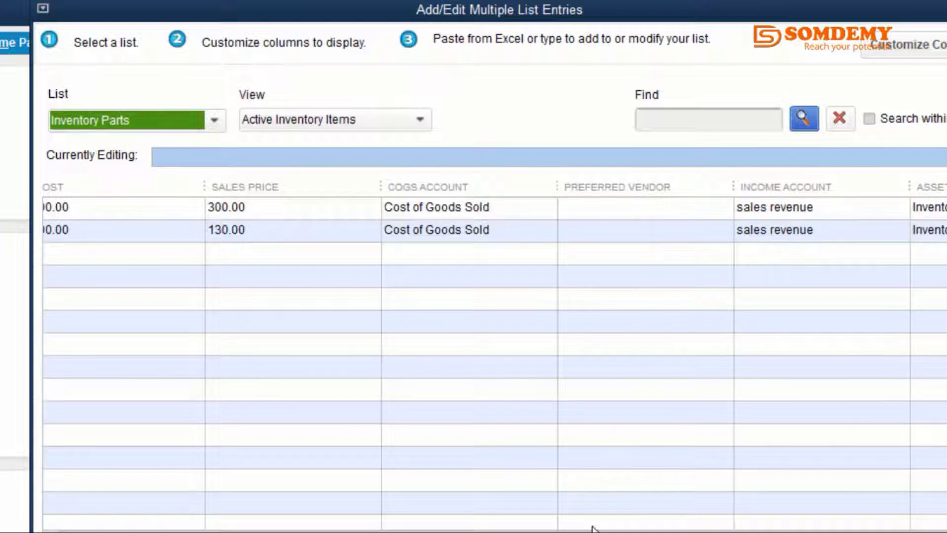
drag(595, 531, 838, 531)
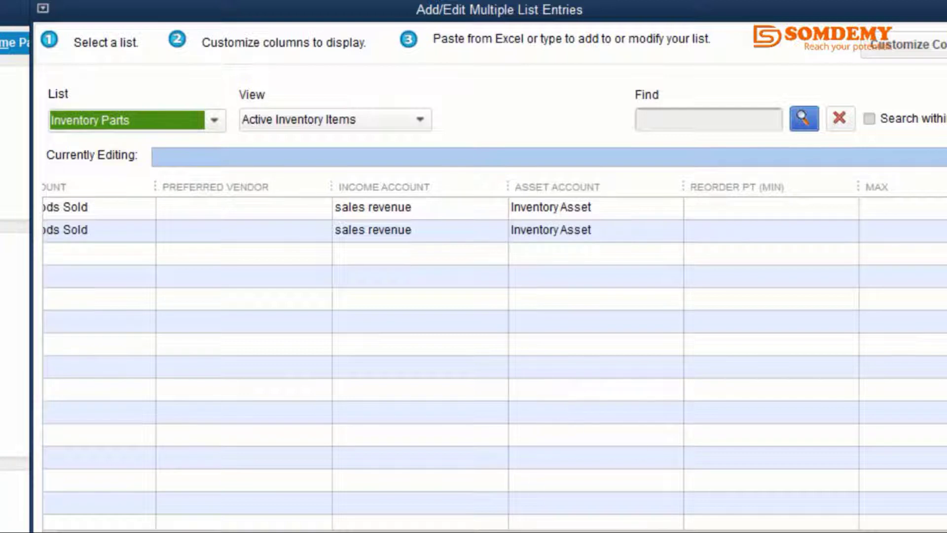
drag(466, 531, 663, 530)
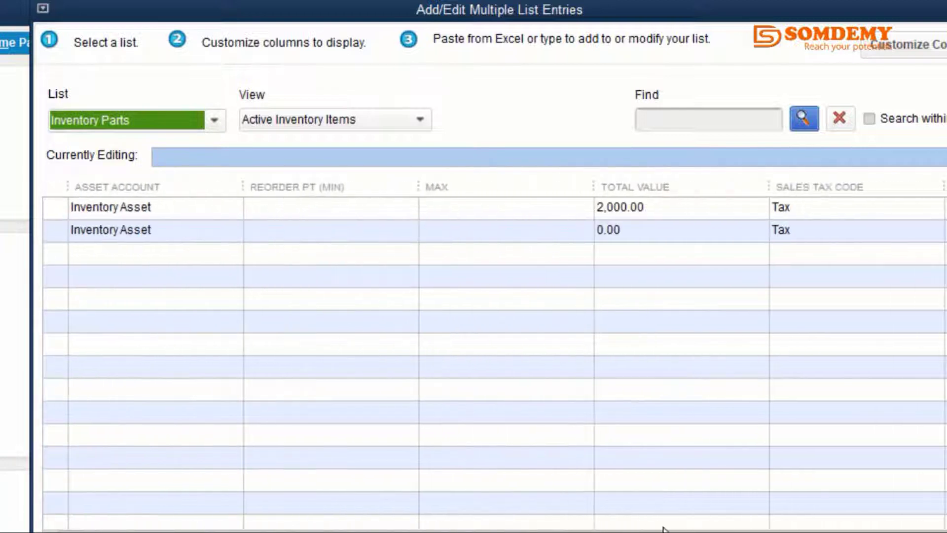
drag(695, 531, 764, 531)
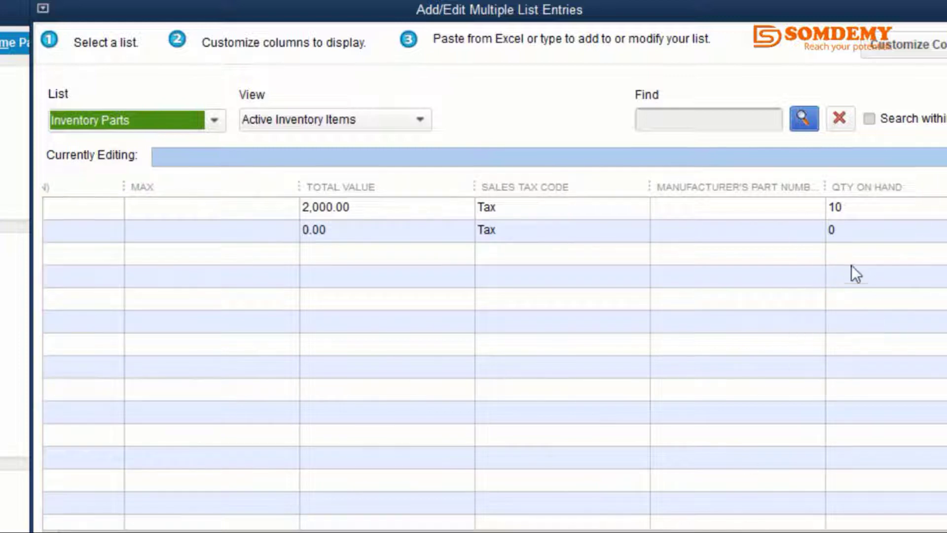
drag(764, 531, 148, 531)
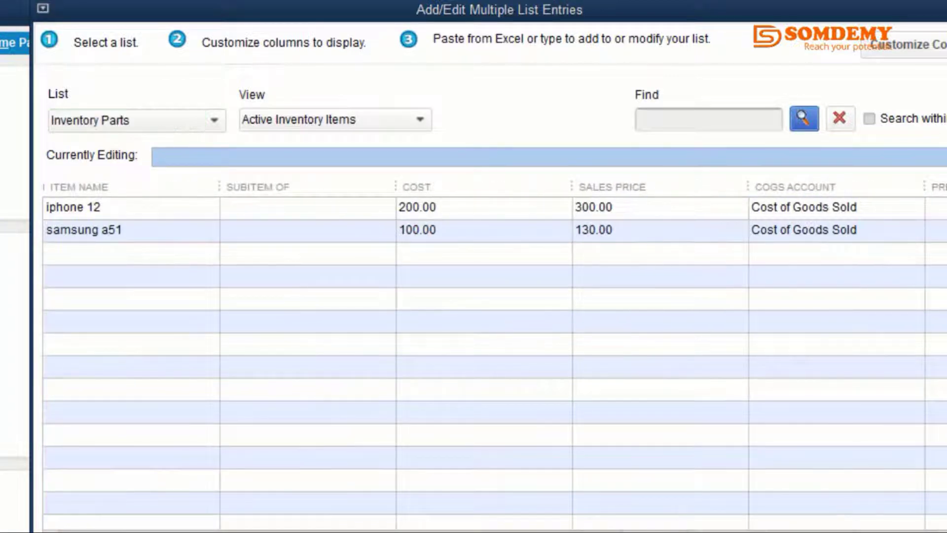
Step: Reposition the Excel window below the list's item rows and enter the heading "item name" in cell B3
drag(731, 531, 723, 325)
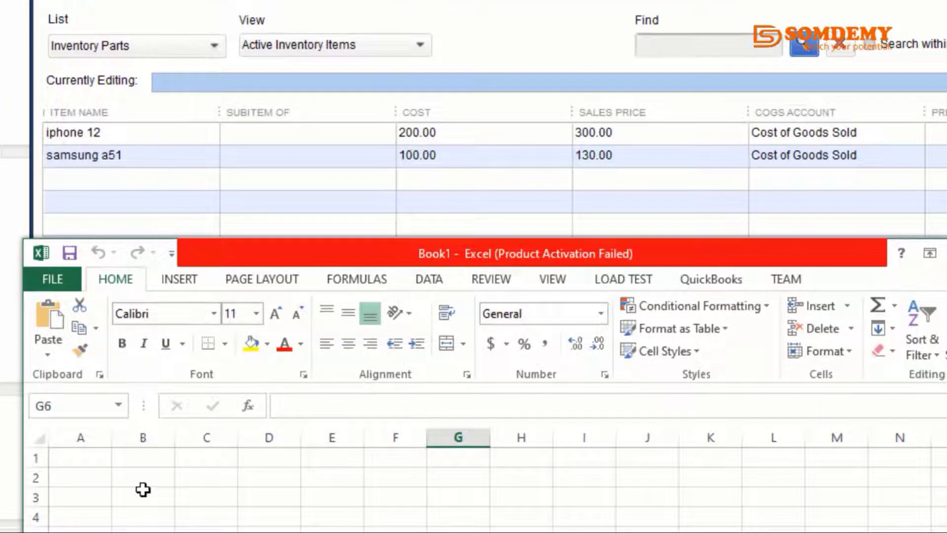
click(143, 489)
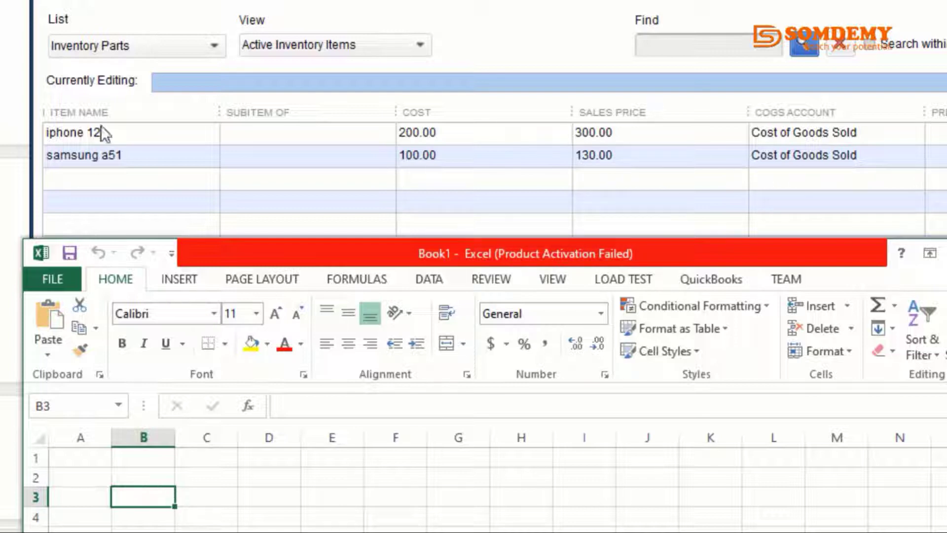
double_click(138, 500)
text(item name)
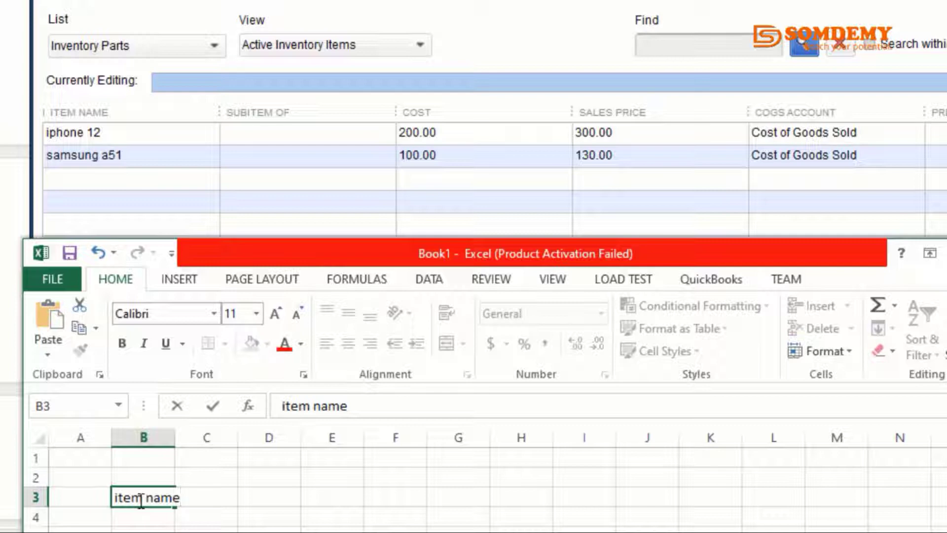
key(Tab)
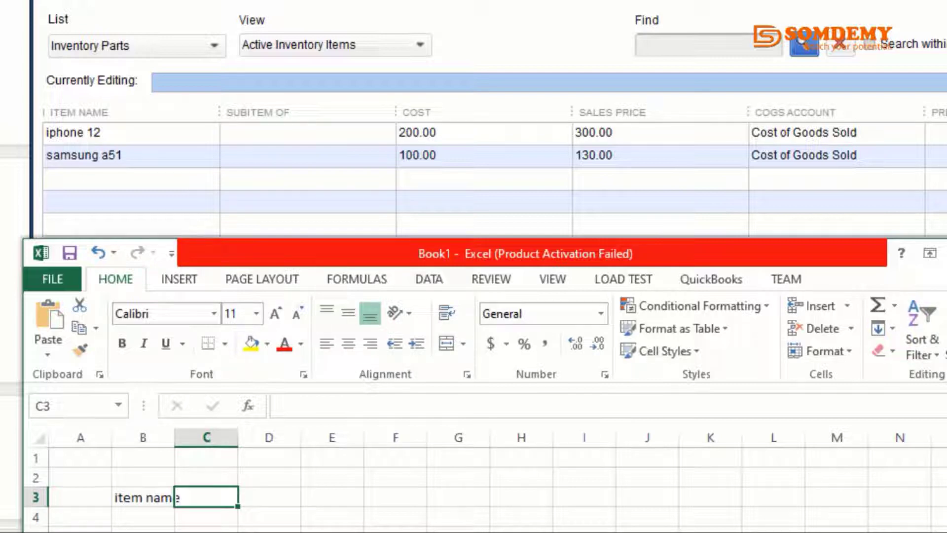
Step: Enter the headings "cost" in cell D3 and "sals price" in cell E3
click(269, 497)
text(cost)
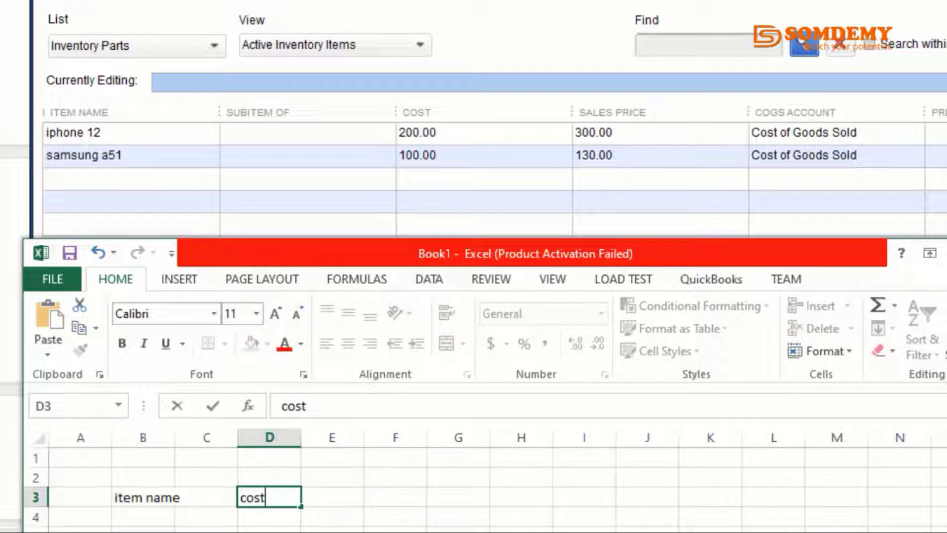
key(Tab)
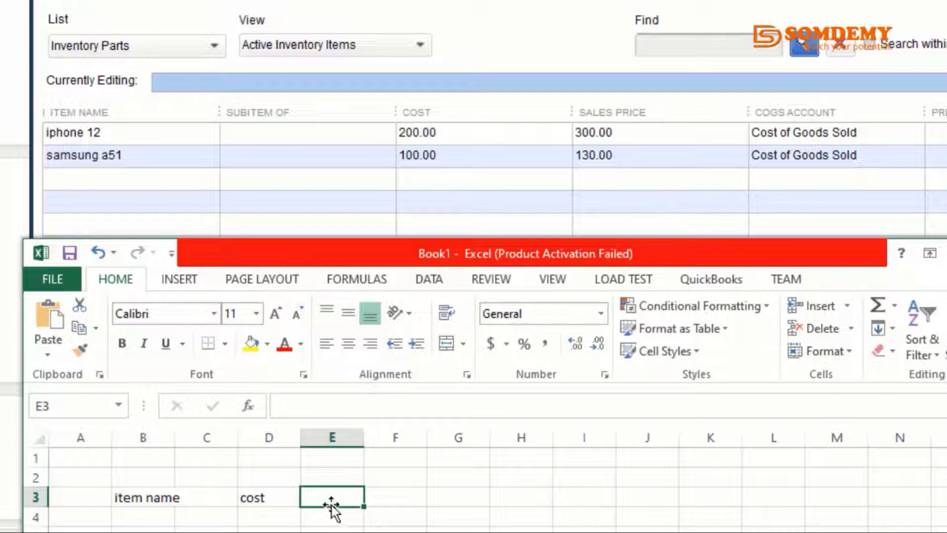
text(sal)
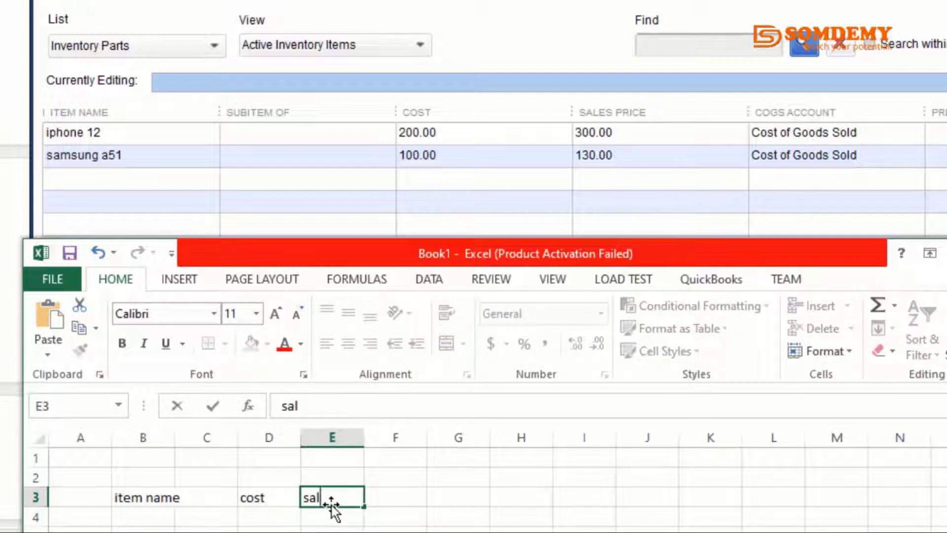
text(s price)
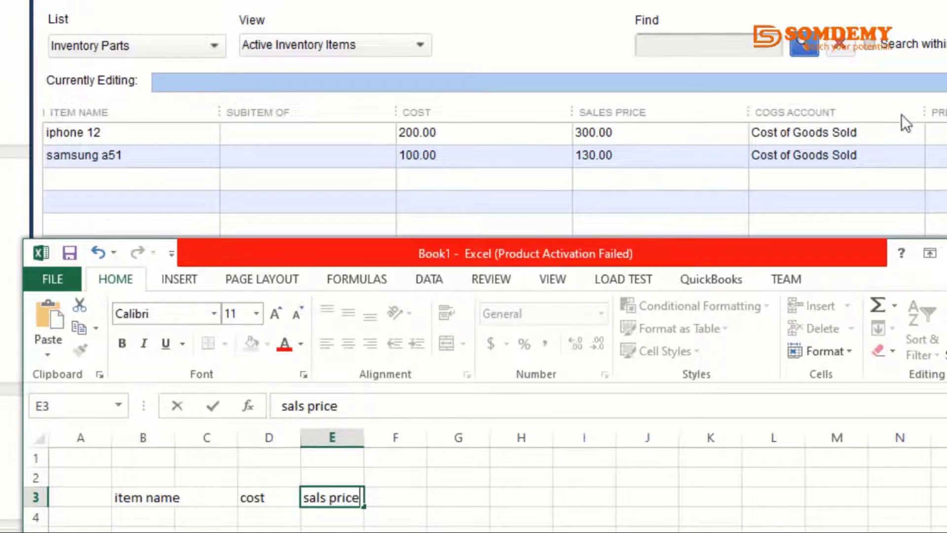
click(379, 506)
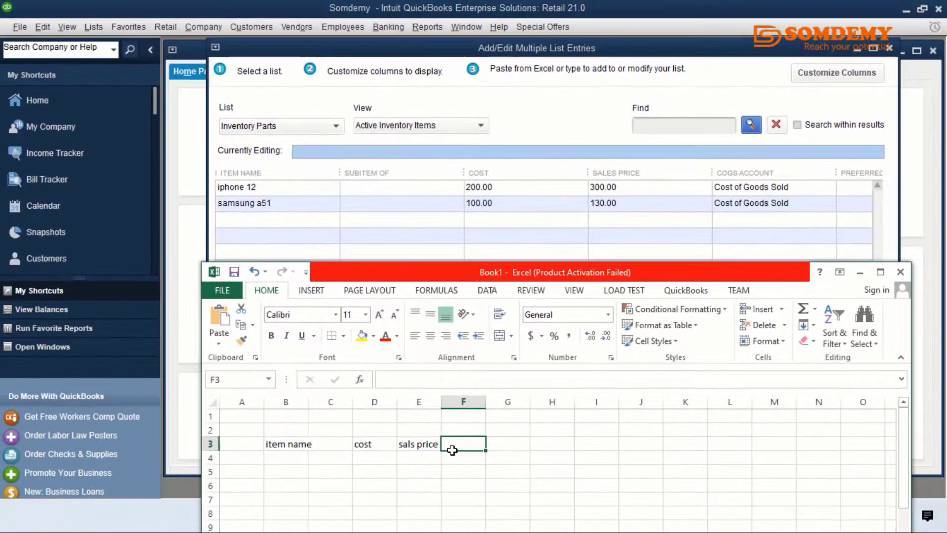
key(Tab)
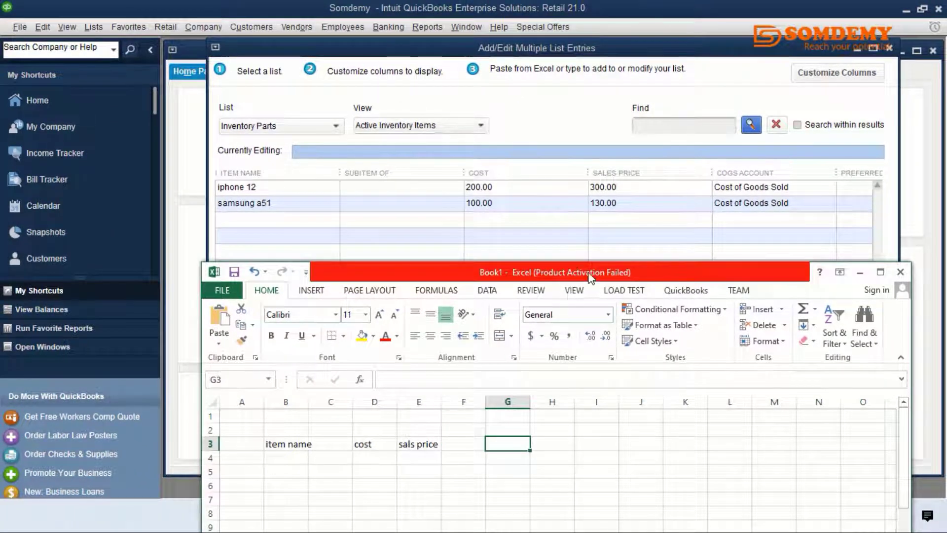
Step: Check the inventory list's income account column and enter the heading "sales revenue" in cell H3 of the workbook
drag(499, 276, 464, 476)
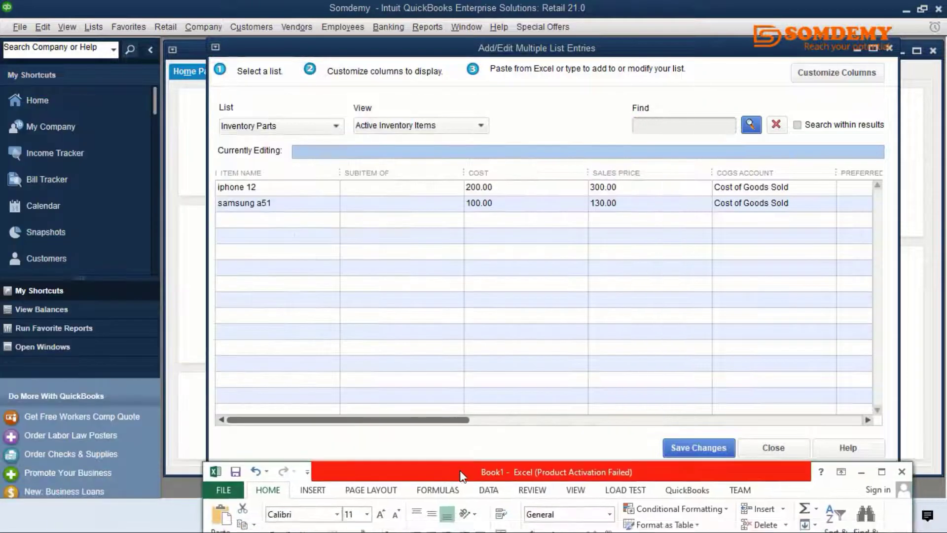
click(392, 420)
drag(393, 421, 561, 420)
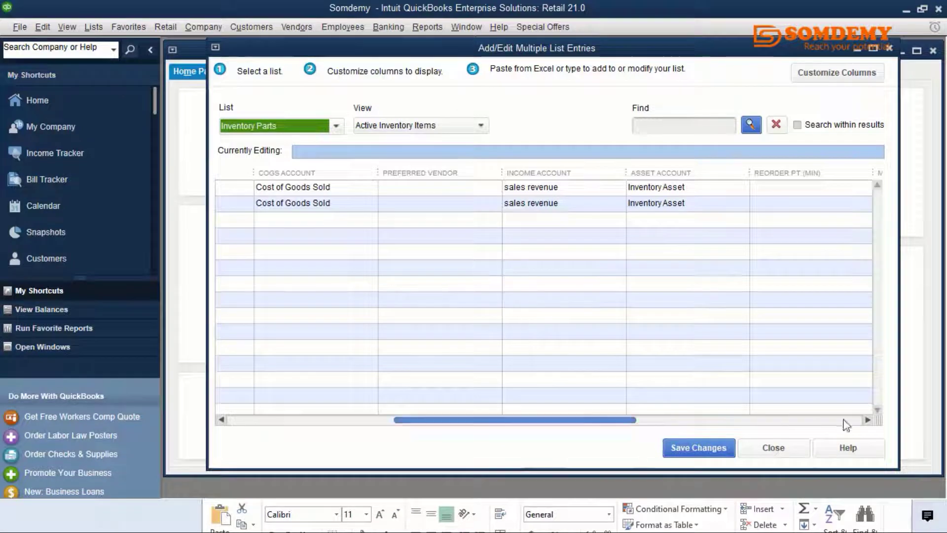
click(834, 503)
drag(373, 467, 297, 288)
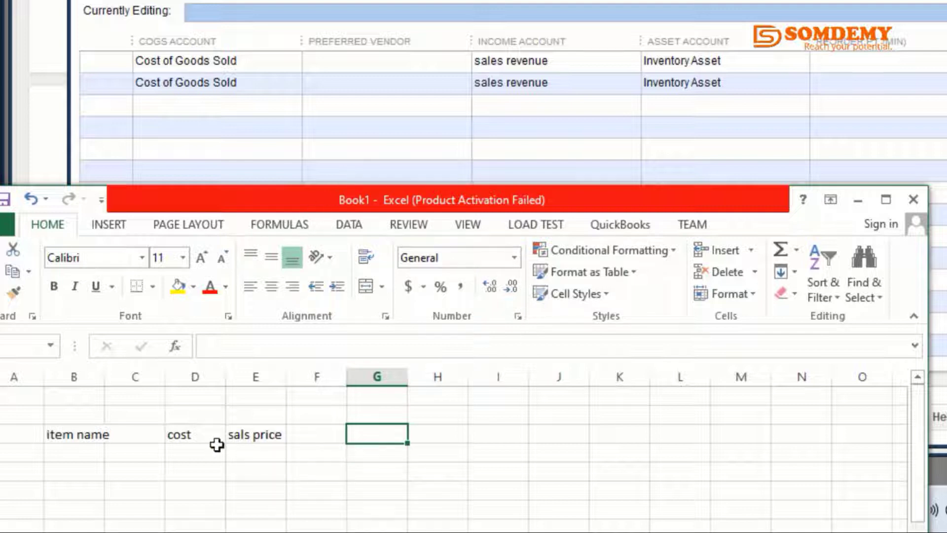
key(Right)
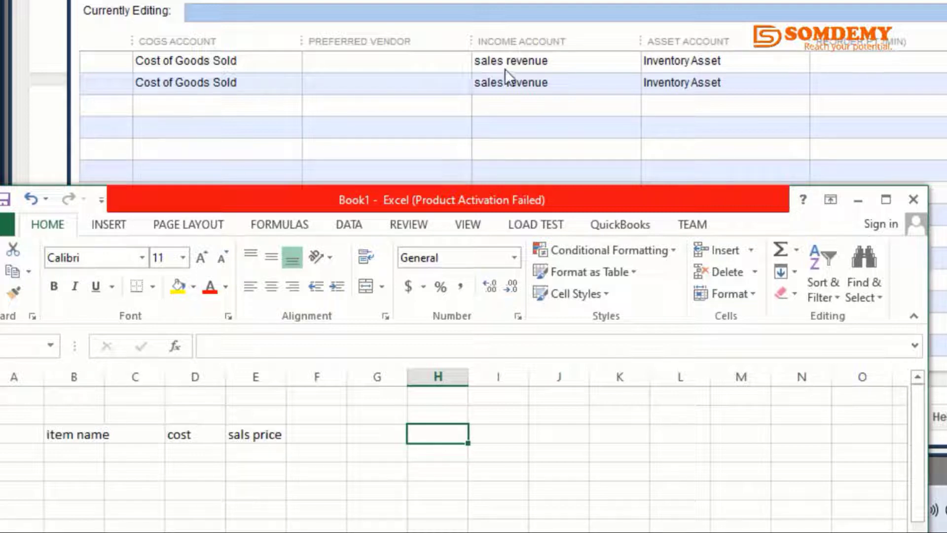
double_click(429, 436)
text(sales)
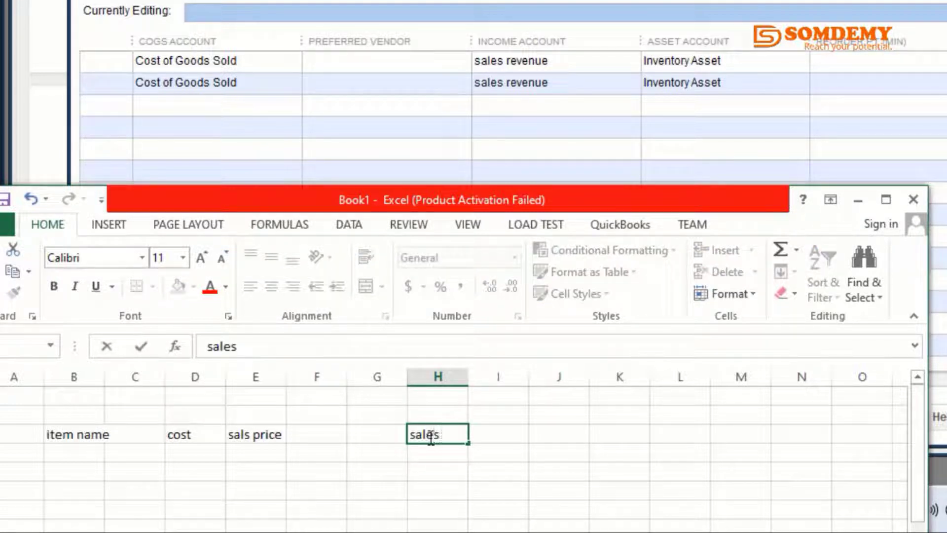
text( reven)
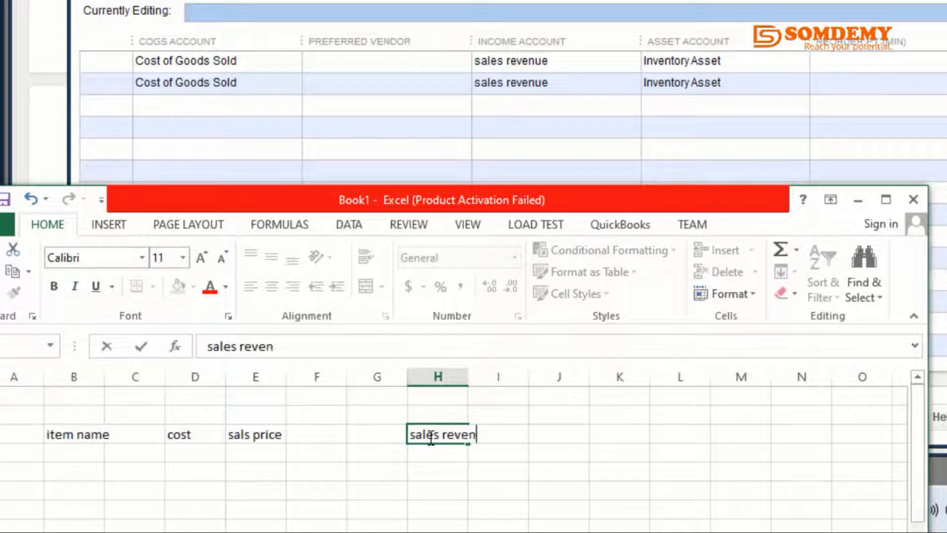
text(ue)
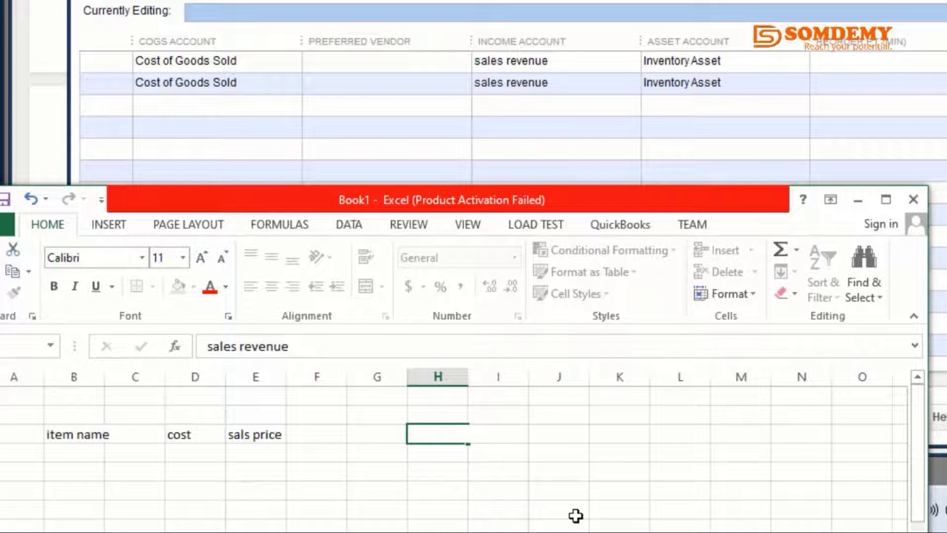
key(Tab)
key(Tab)
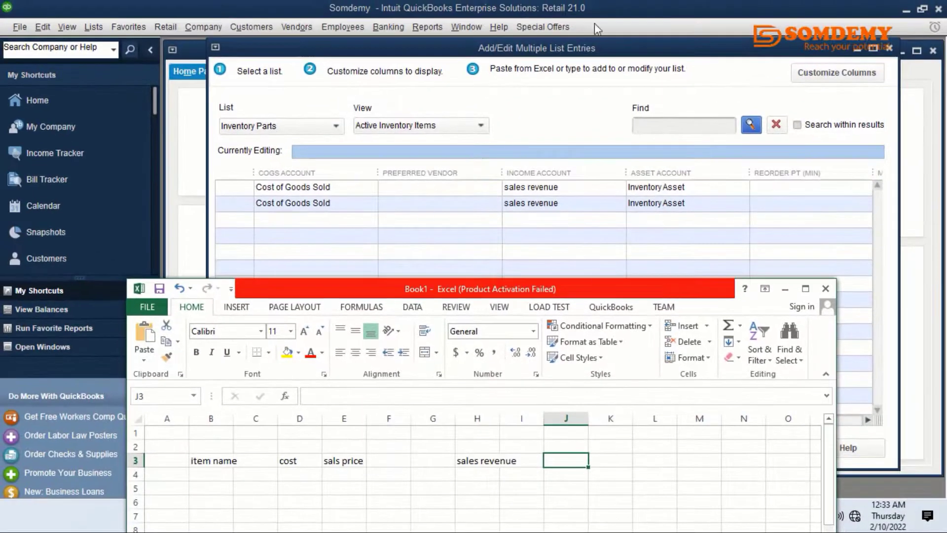
Step: Examine the remaining inventory list columns through Qty on Hand, and return to the Excel workbook in a maximized window
drag(460, 451, 540, 457)
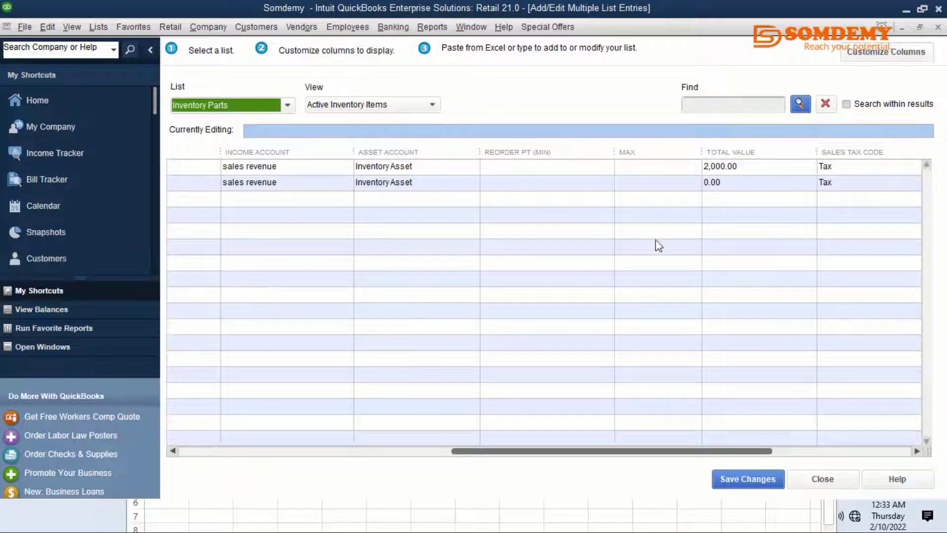
drag(515, 456, 554, 457)
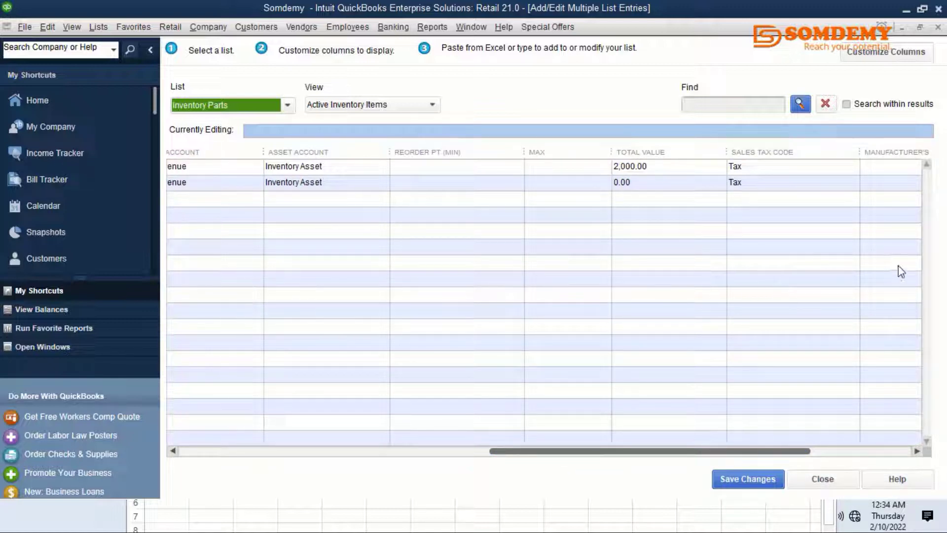
drag(691, 455, 773, 450)
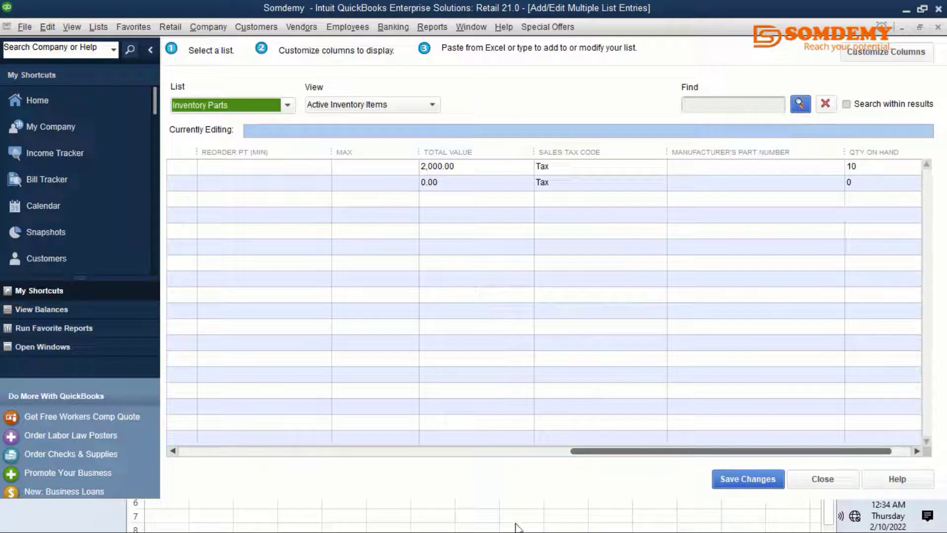
click(583, 512)
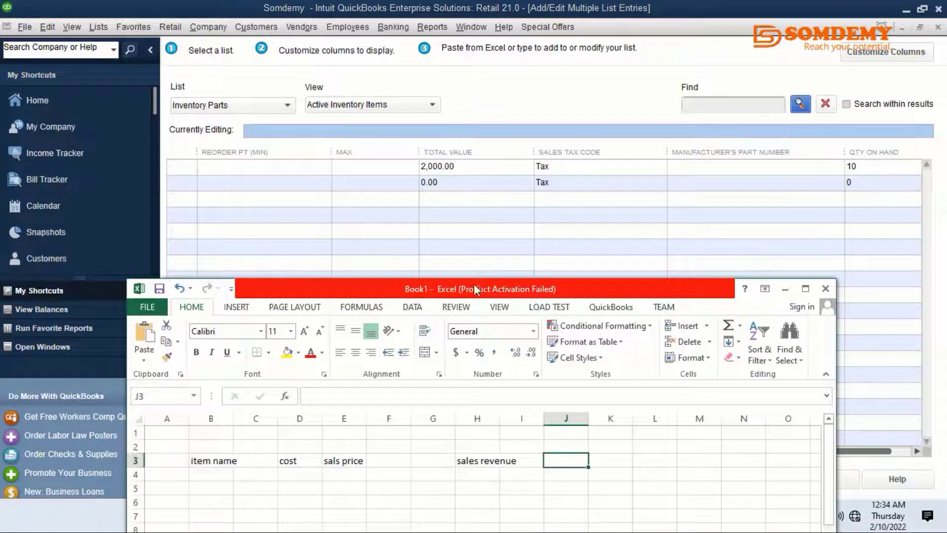
double_click(440, 291)
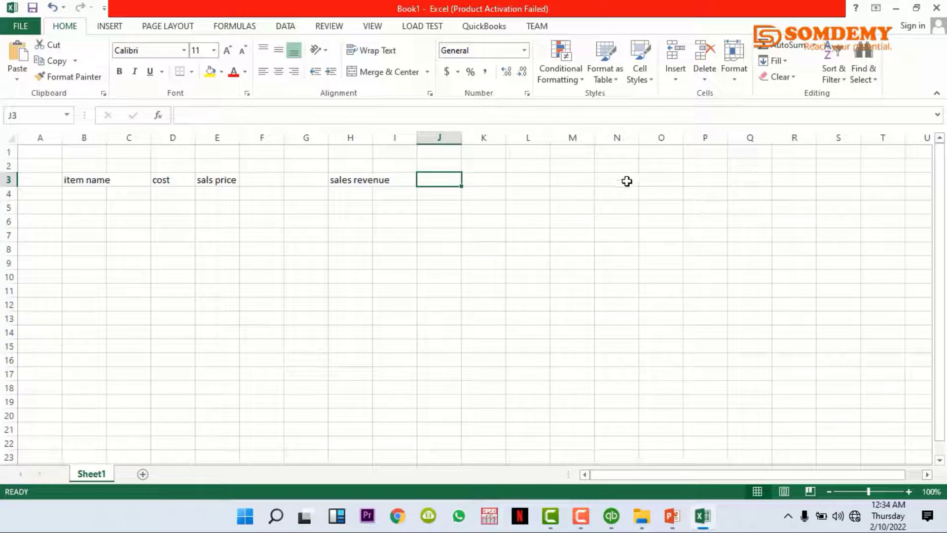
Step: Enter the heading "qty on hand" in cell O3 and auto-fit column H's width to its heading
click(652, 183)
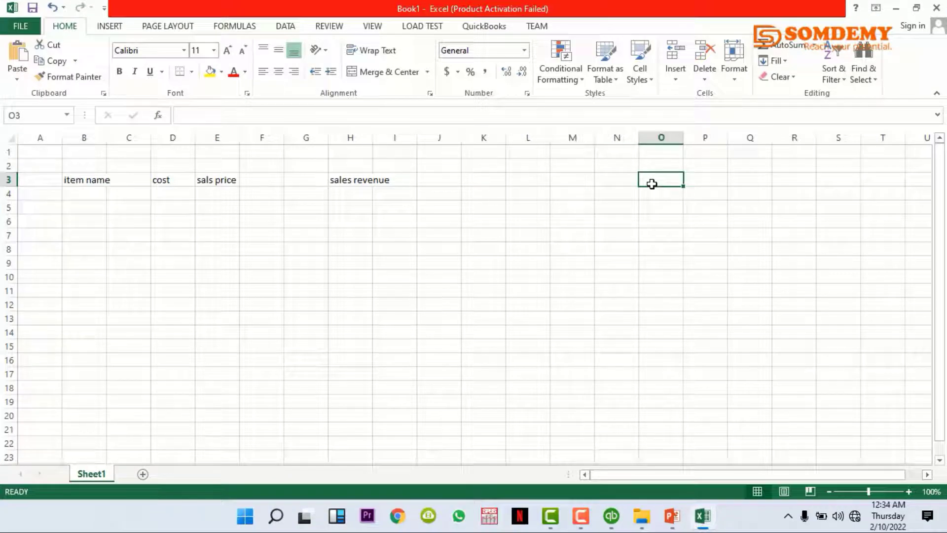
text(qty)
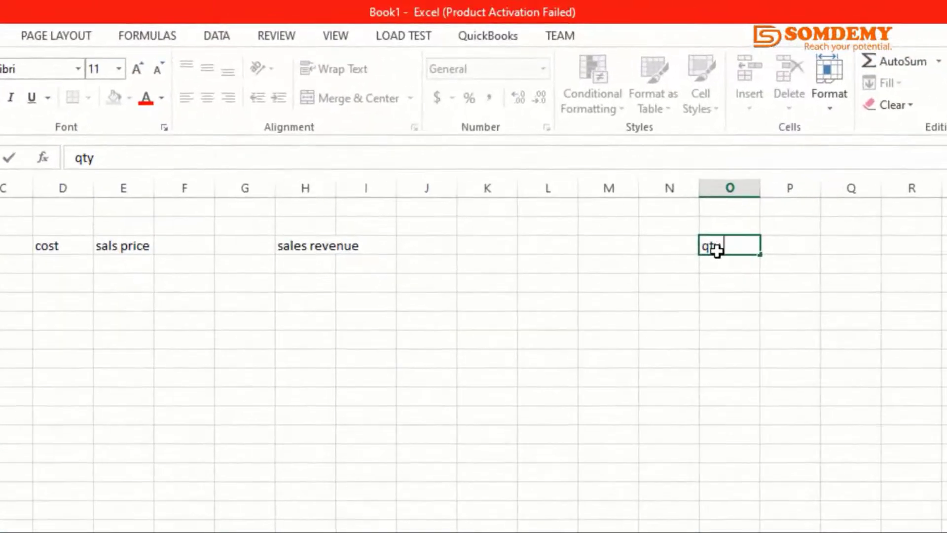
text( on hand)
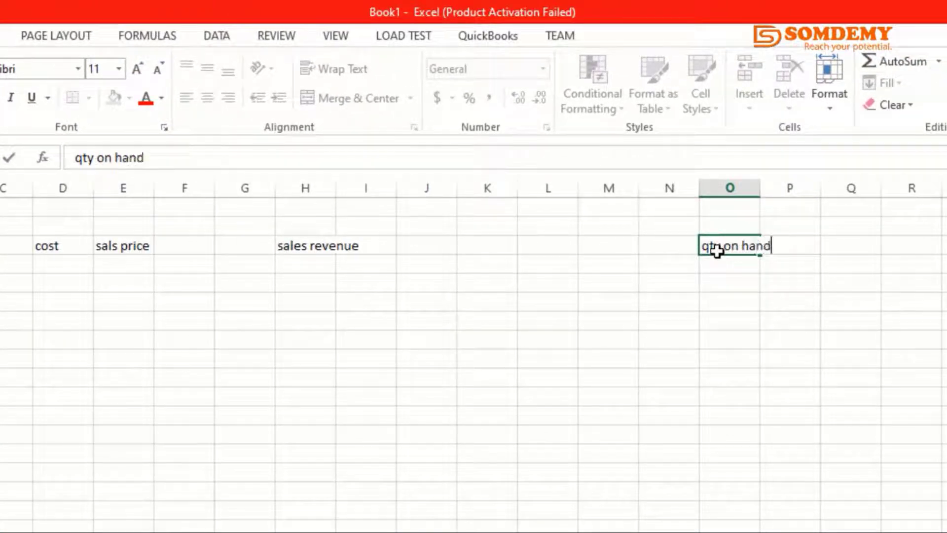
click(323, 188)
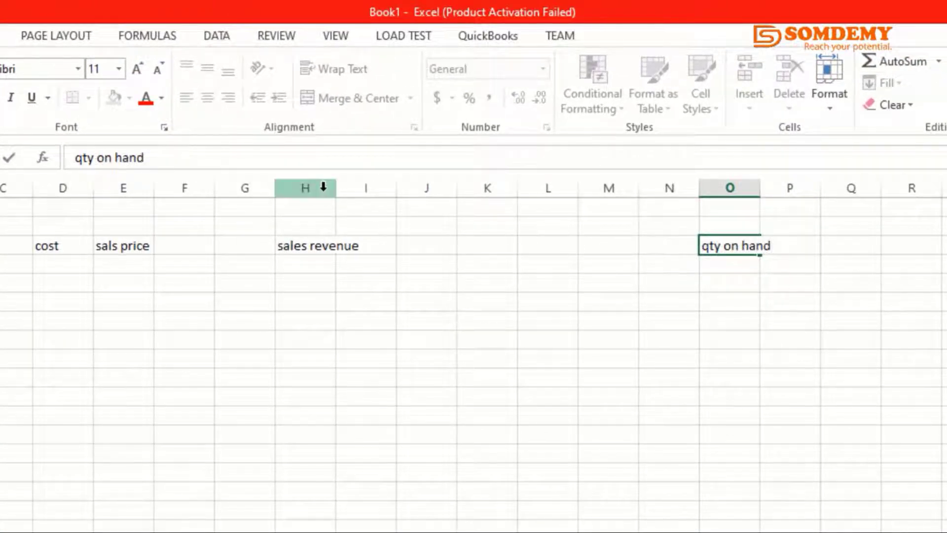
double_click(336, 188)
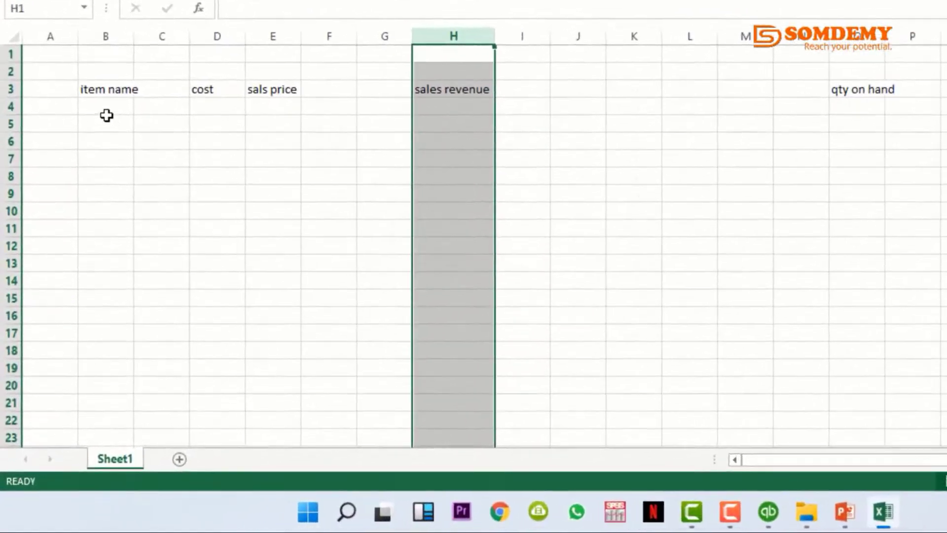
Step: Enter the item "charger samsung" in cell B5 with a cost of 1 in D5 and a sales price of 2 in E5
click(100, 131)
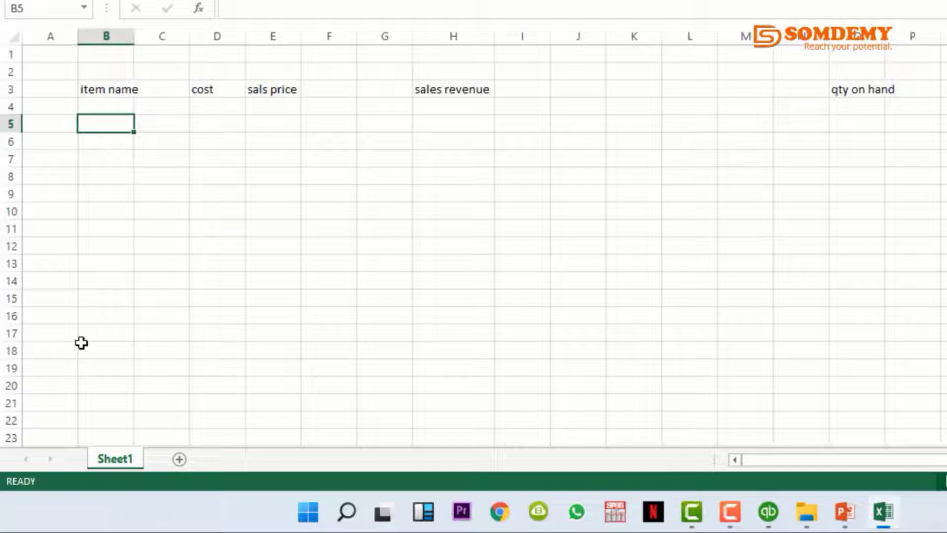
text(cha)
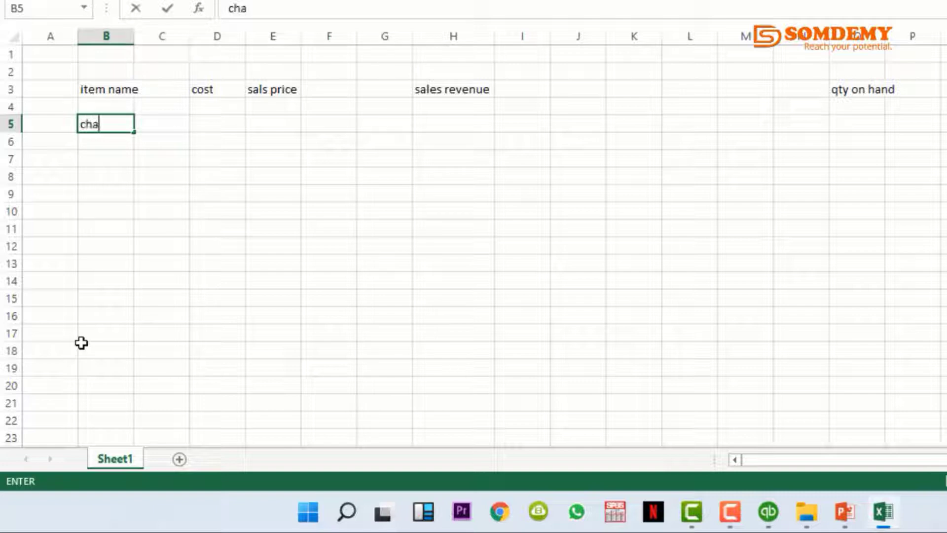
text(rger samsung)
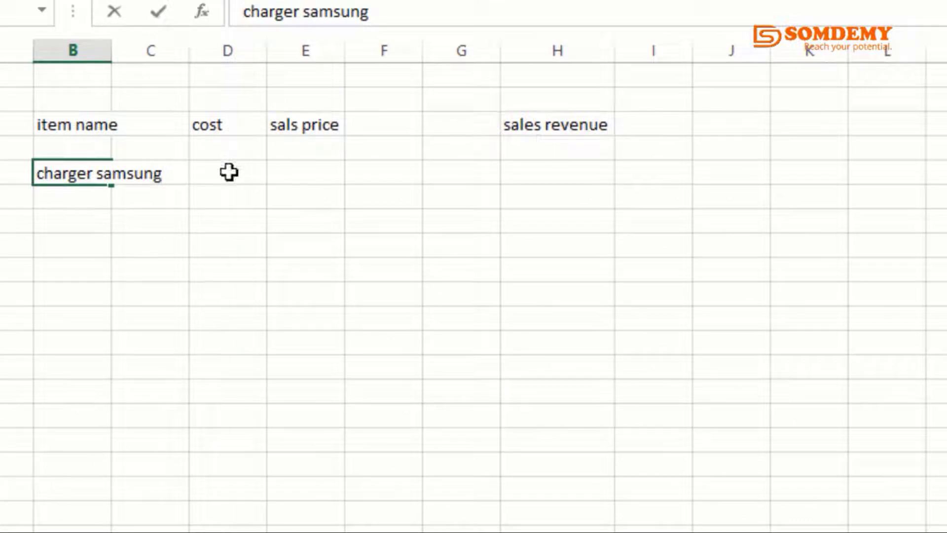
click(228, 172)
text(1)
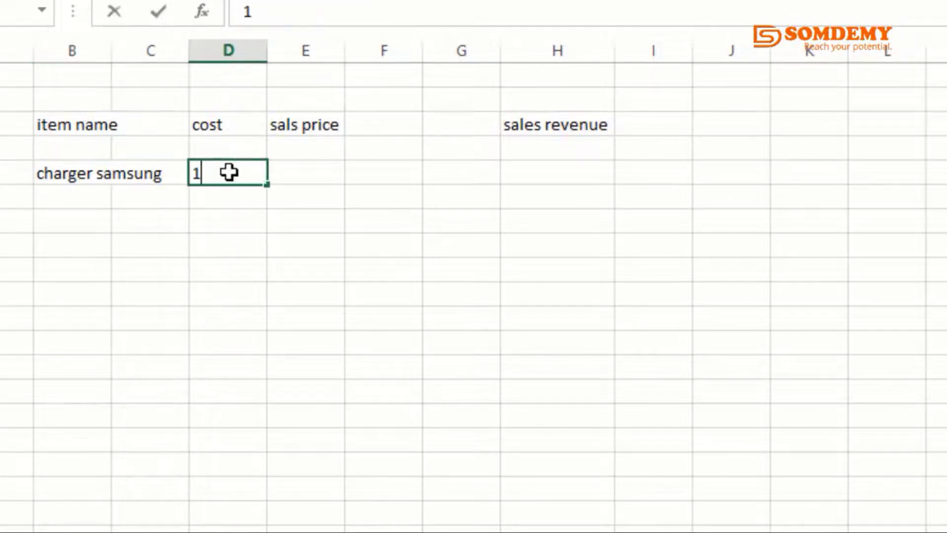
double_click(295, 178)
text(2)
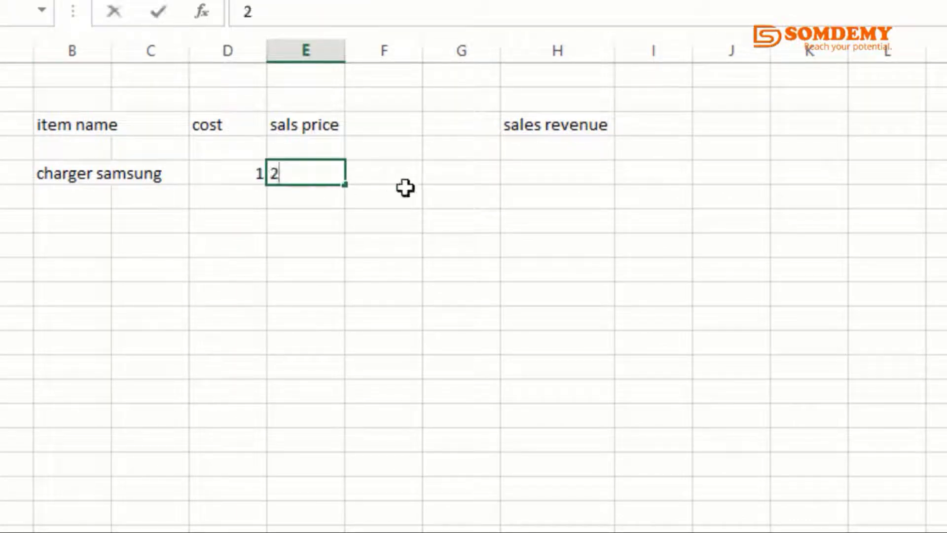
Step: Fill "sales revenue" from H3 down to H5 and enter a quantity on hand of 10 in O5
click(535, 171)
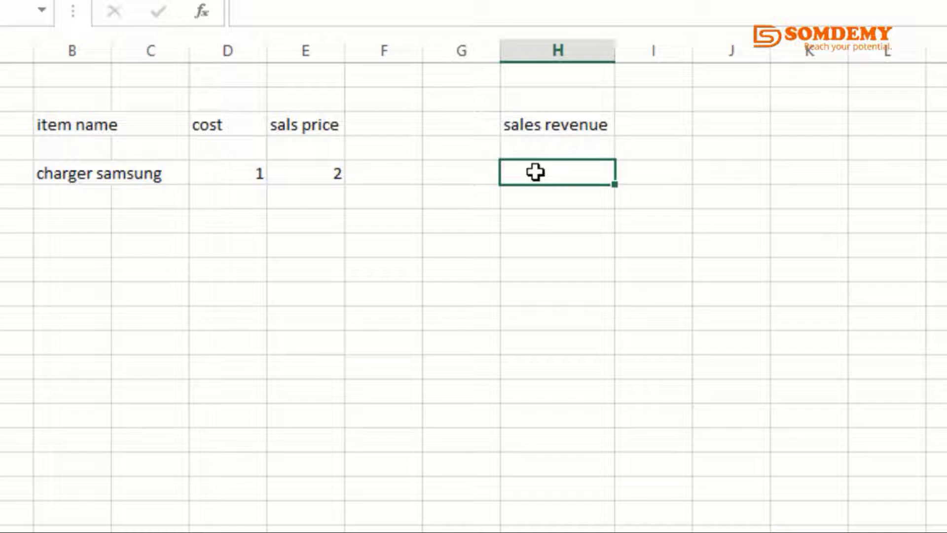
click(549, 120)
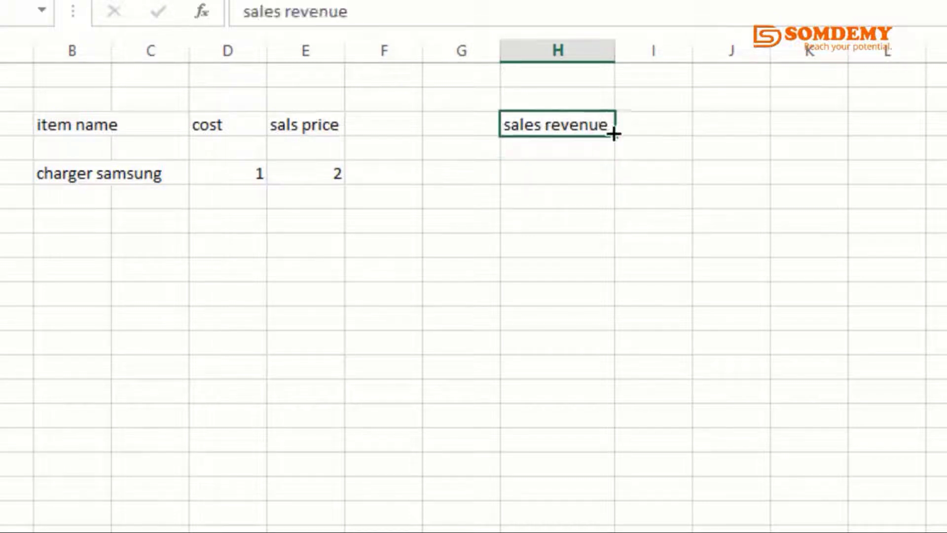
drag(613, 134, 610, 187)
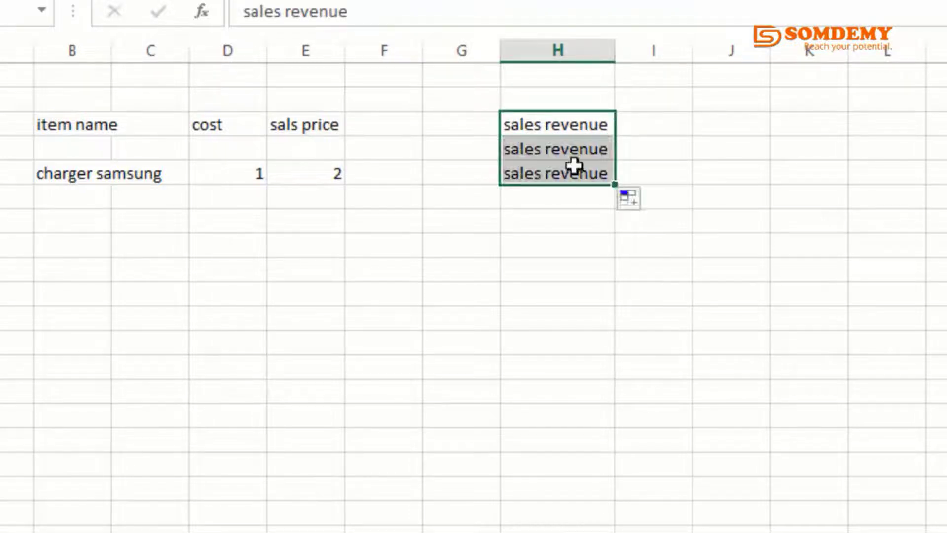
click(554, 152)
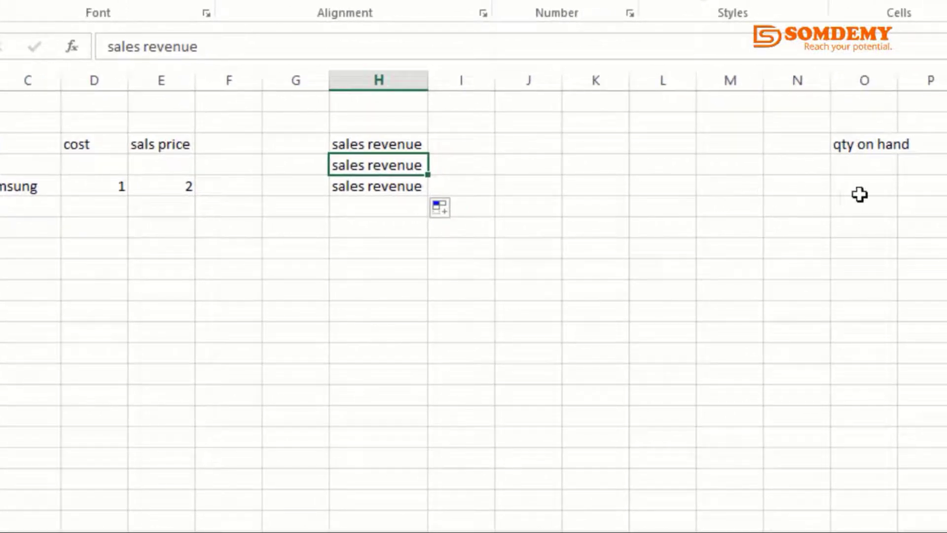
double_click(874, 190)
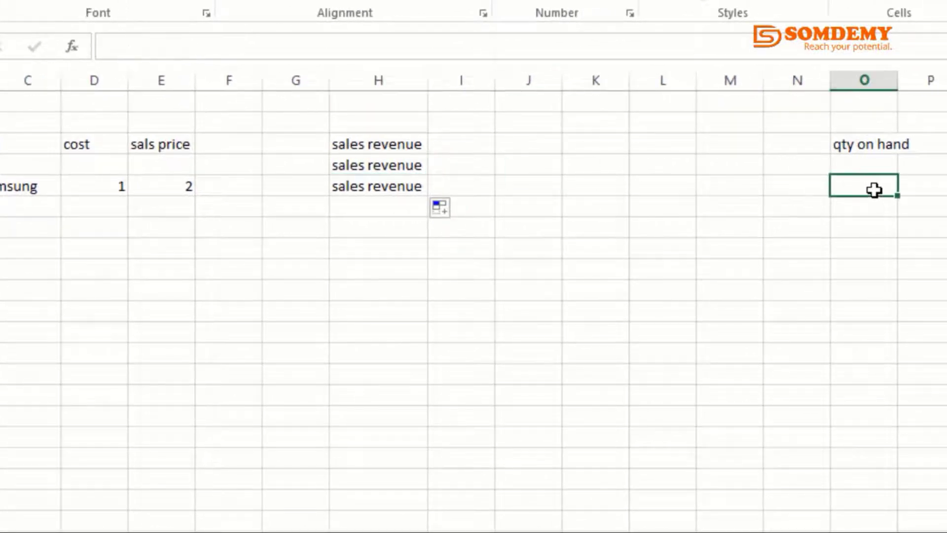
text(10)
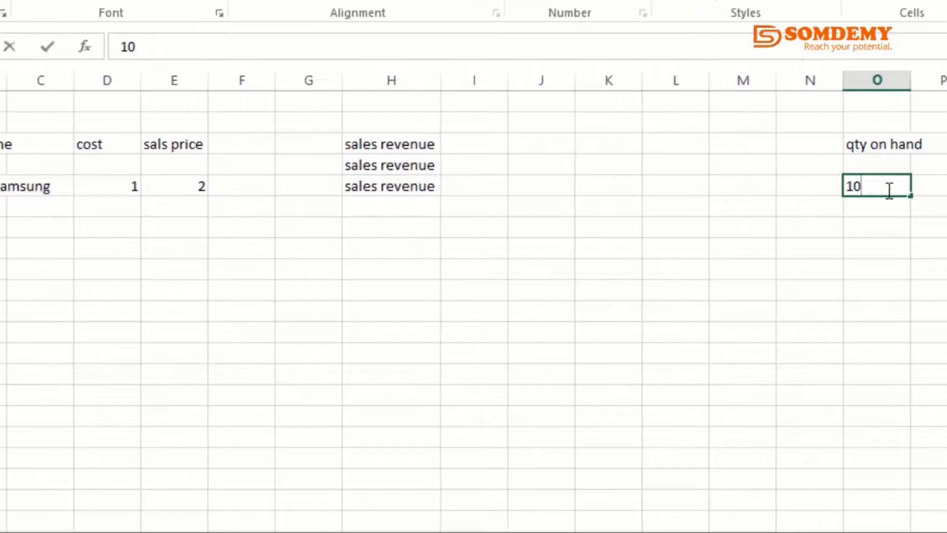
Step: Enter the item "eaepods" in cell B6 with a cost of 4 in D6 and a sales price of 6 in E6
double_click(57, 207)
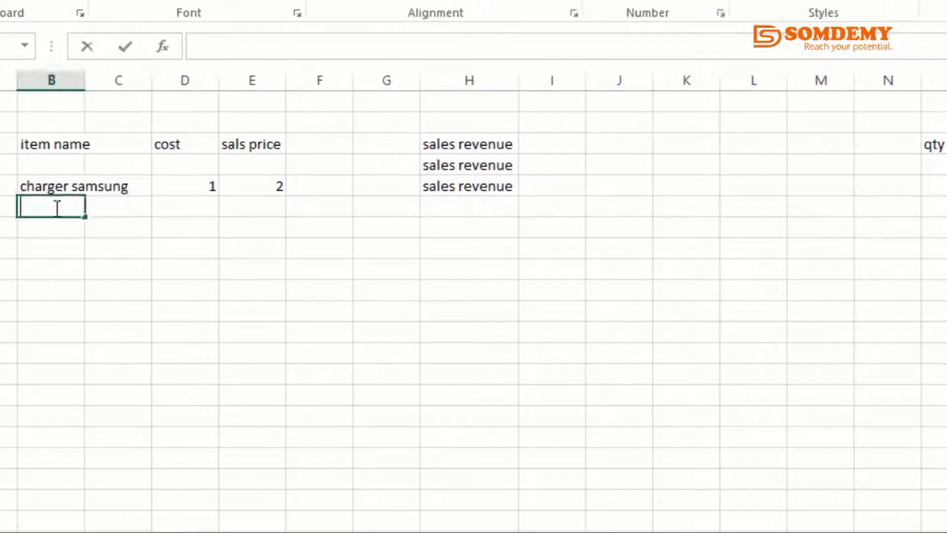
text(eaepods)
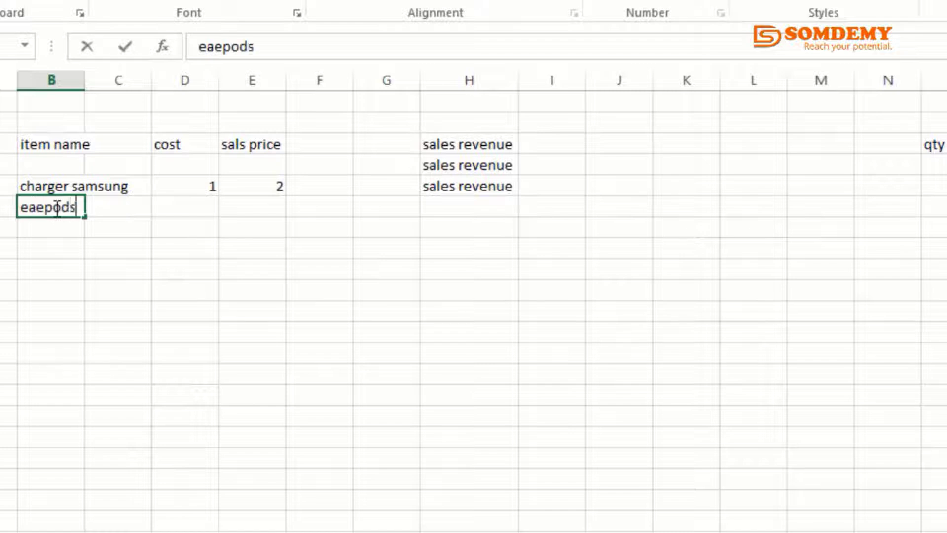
click(177, 211)
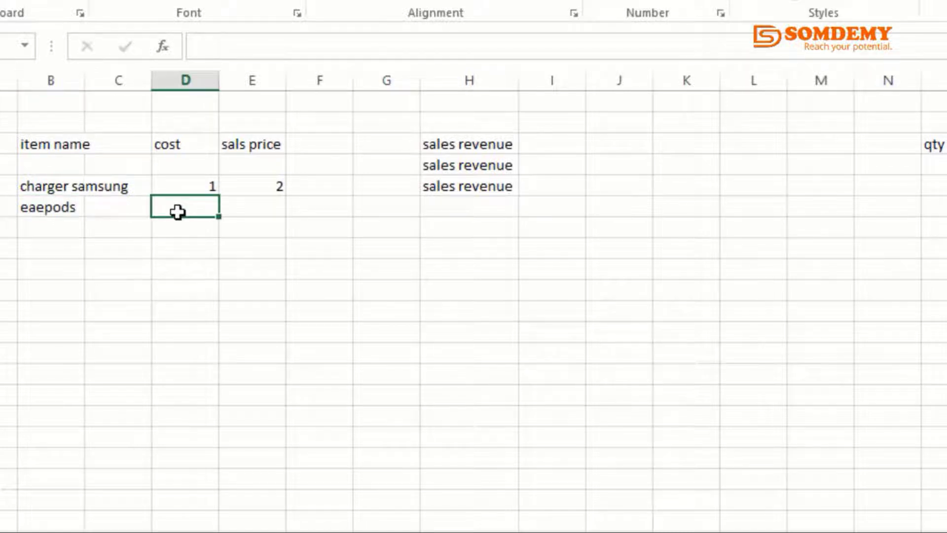
text(4)
click(248, 213)
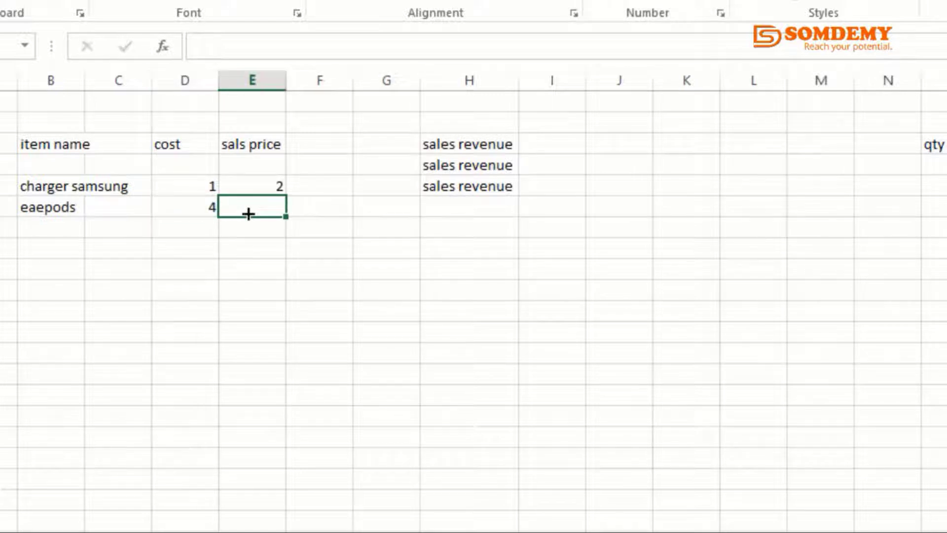
text(6)
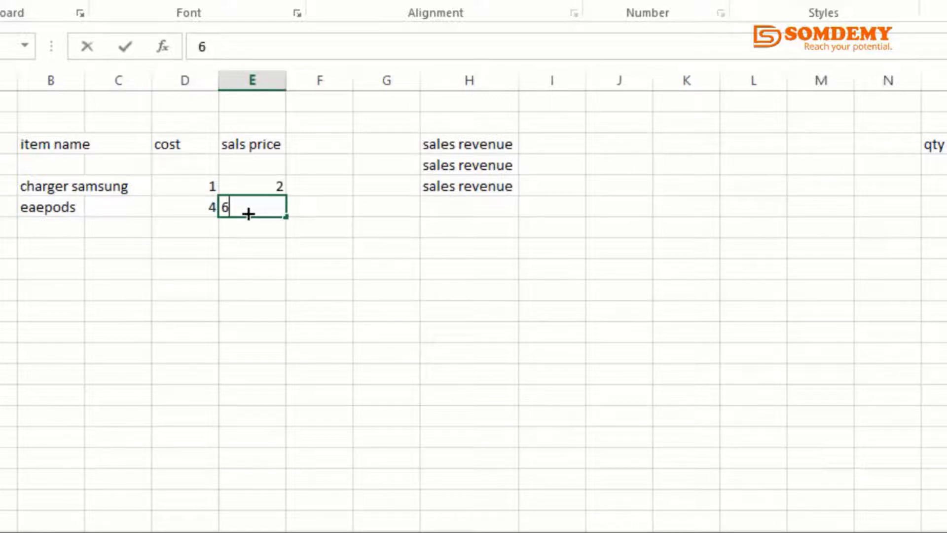
Step: Fill "sales revenue" from H5 down to H6 and enter a quantity on hand of 0 in O6
click(479, 208)
click(492, 190)
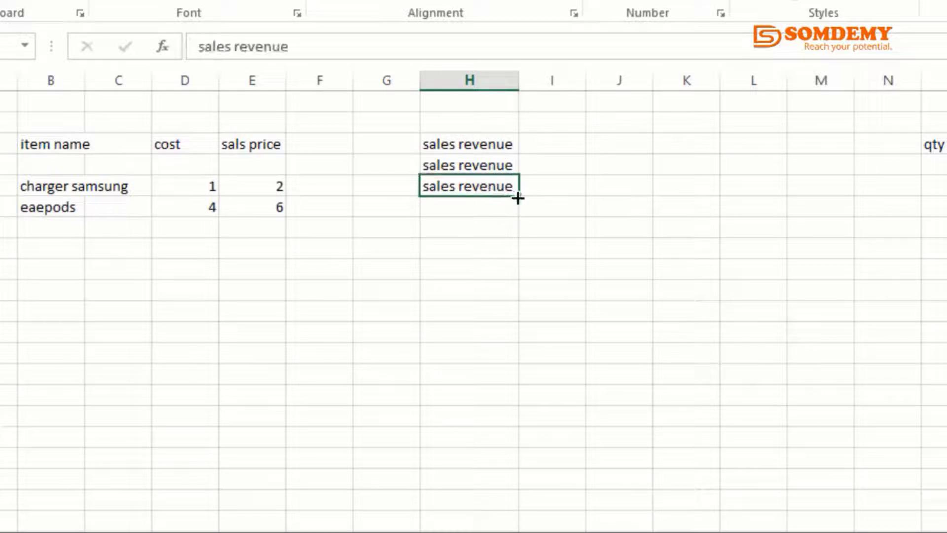
drag(517, 198, 515, 217)
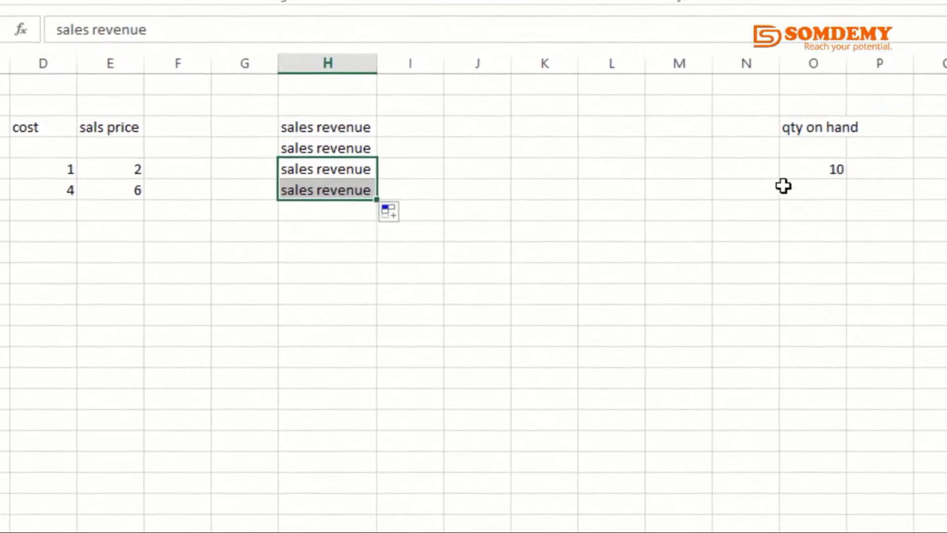
click(802, 194)
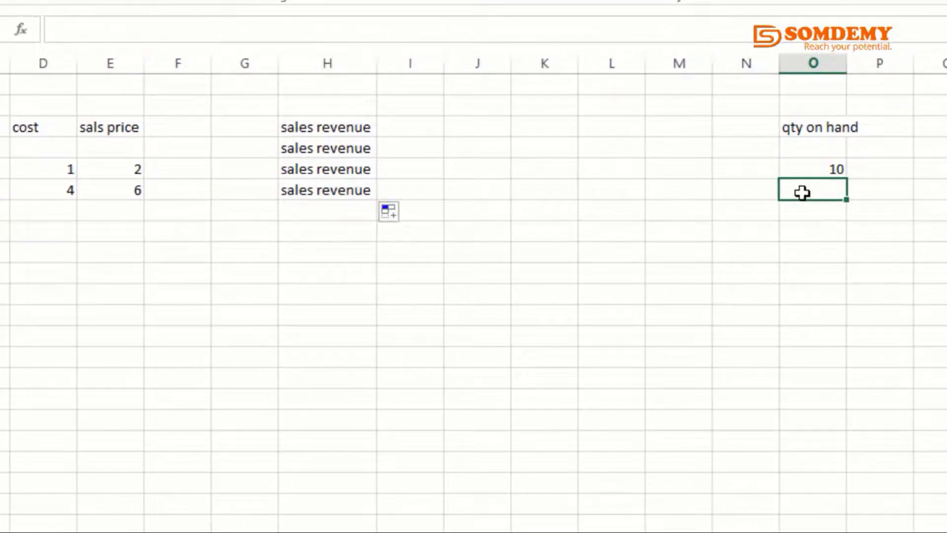
text(0)
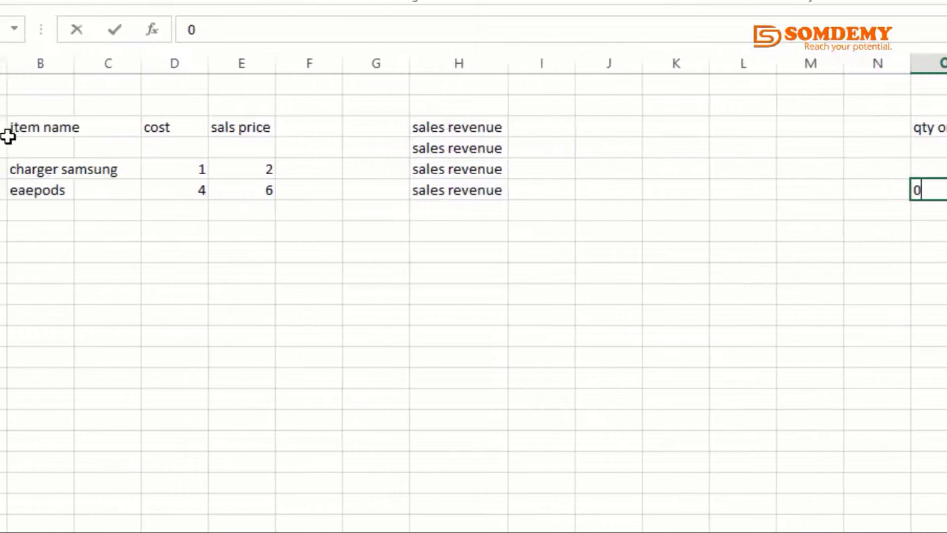
Step: Enter the item "ipad" in cell B4 with cost 250 in D4, sales price 400 in E4 and quantity on hand 5 in O4
double_click(66, 147)
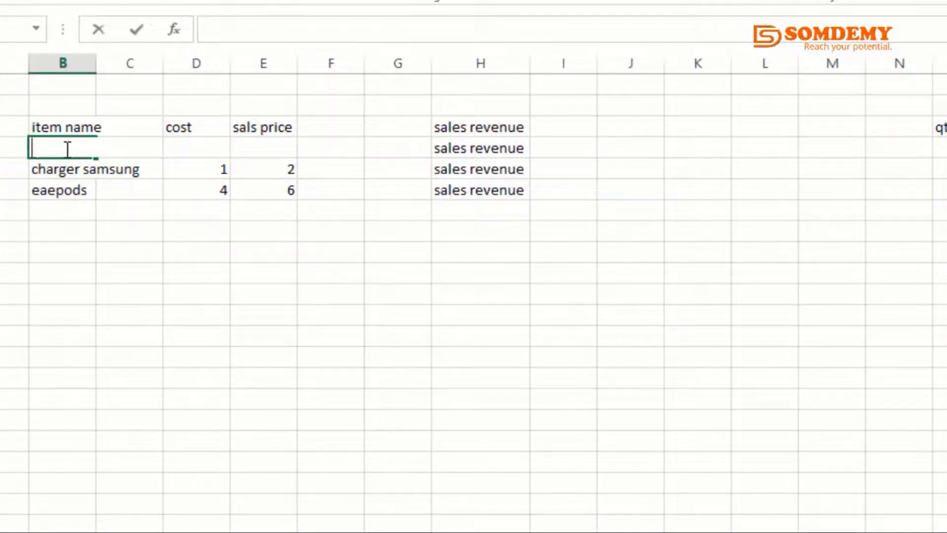
text(ipad)
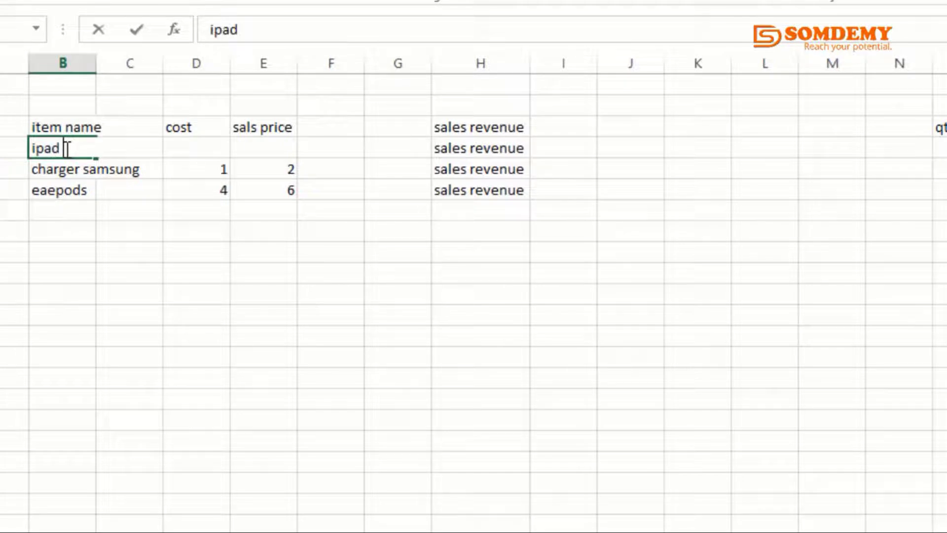
double_click(207, 148)
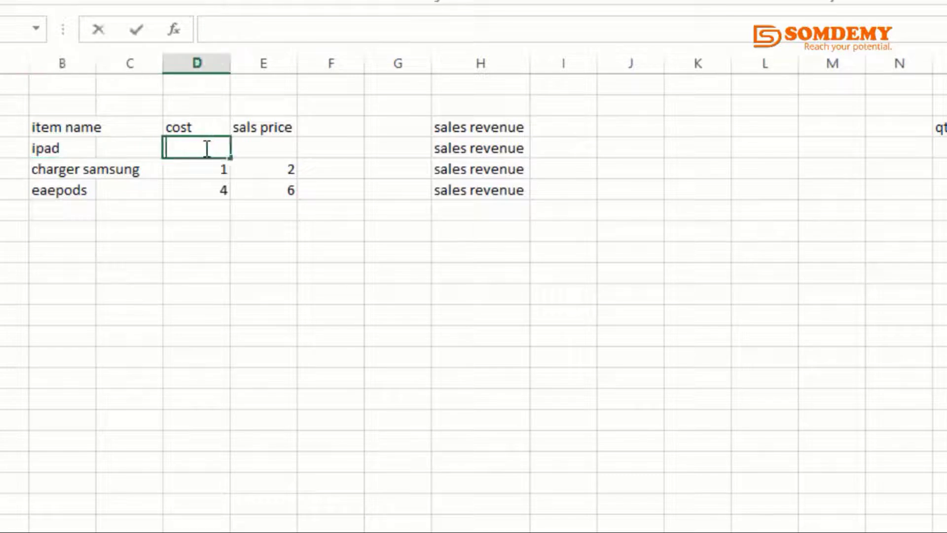
text(250)
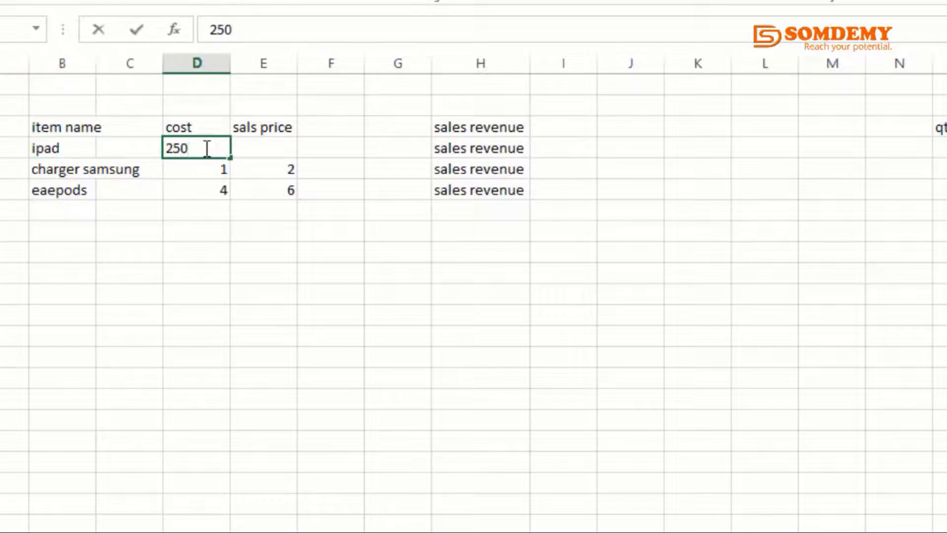
click(258, 142)
double_click(259, 143)
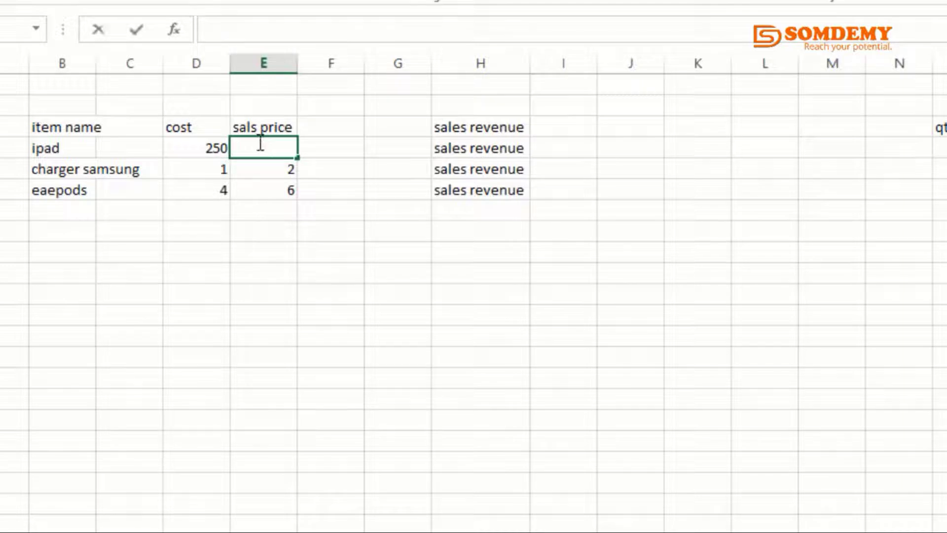
text(400)
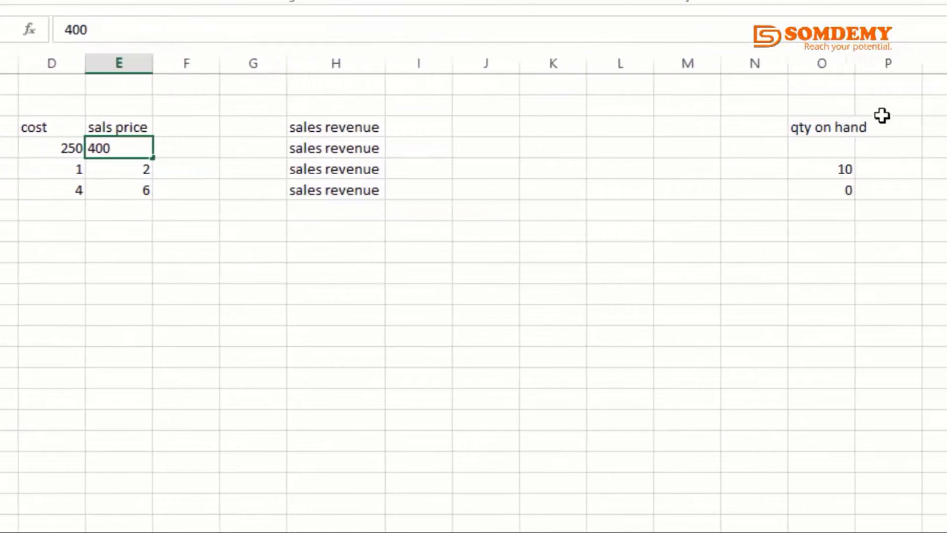
click(818, 148)
double_click(818, 148)
text(5)
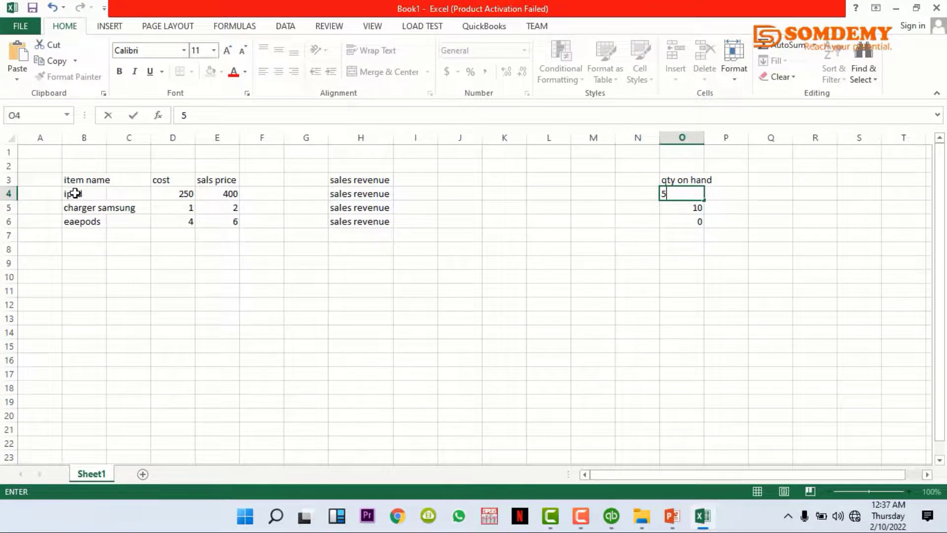
Step: Copy the three item rows, range B4:O6, without the headings
drag(75, 192, 669, 225)
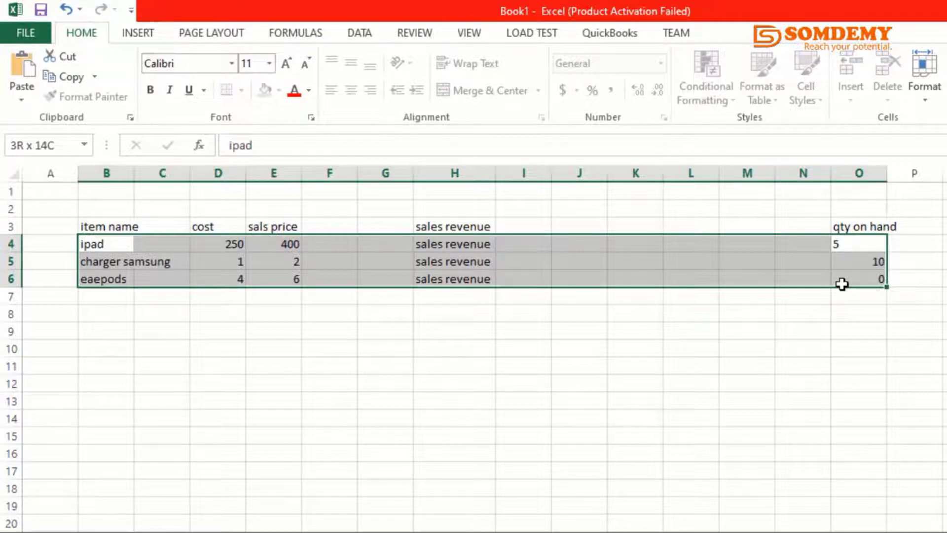
drag(842, 284, 841, 283)
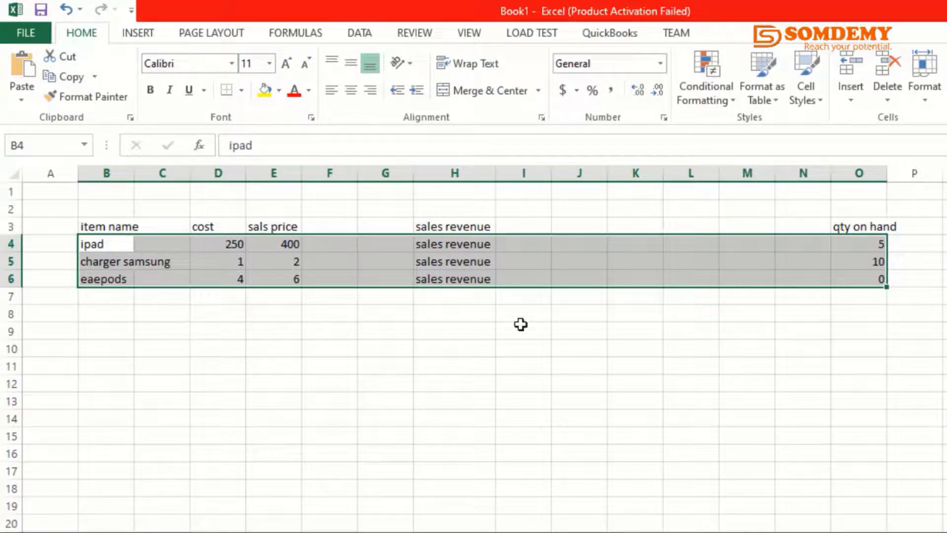
key(ctrl+c)
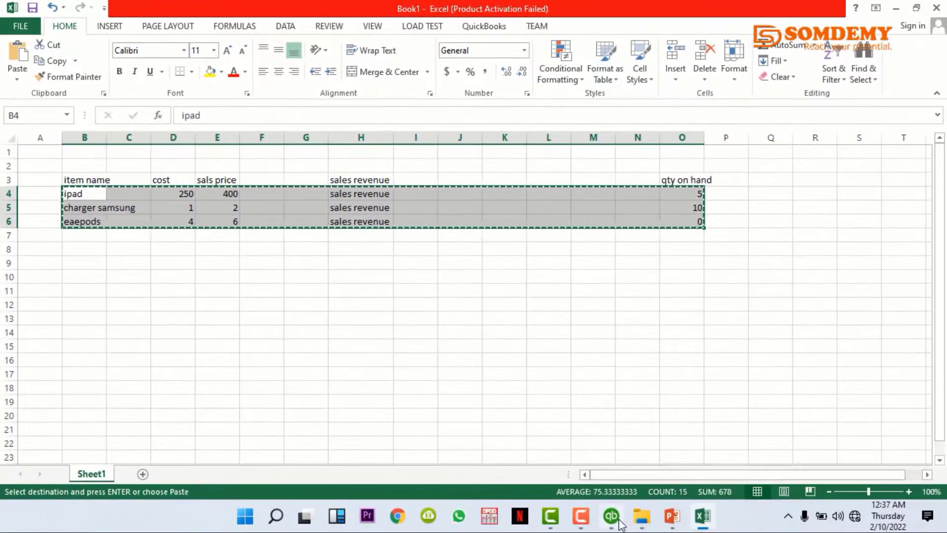
Step: Switch to QuickBooks and paste the copied item rows into the inventory parts list, starting at the first empty item name
click(619, 522)
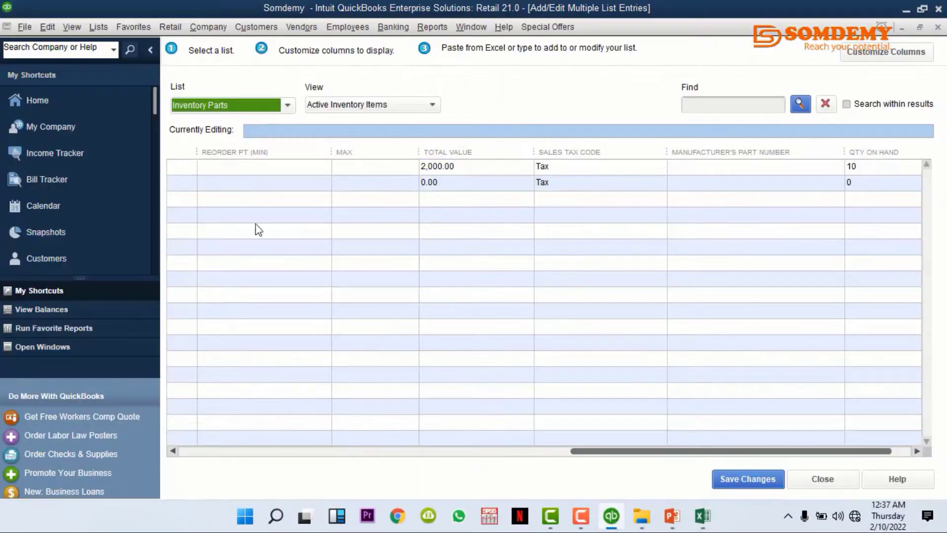
drag(655, 451, 270, 453)
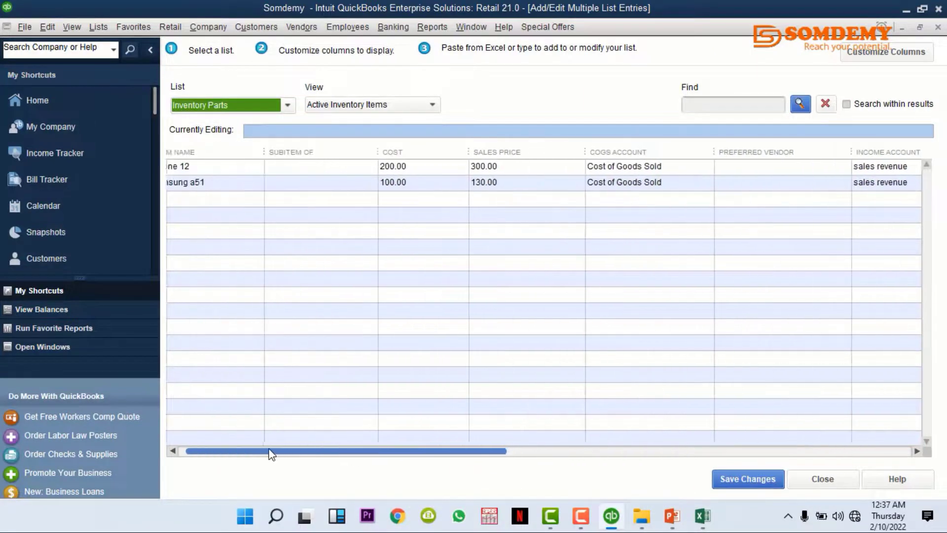
right_click(203, 202)
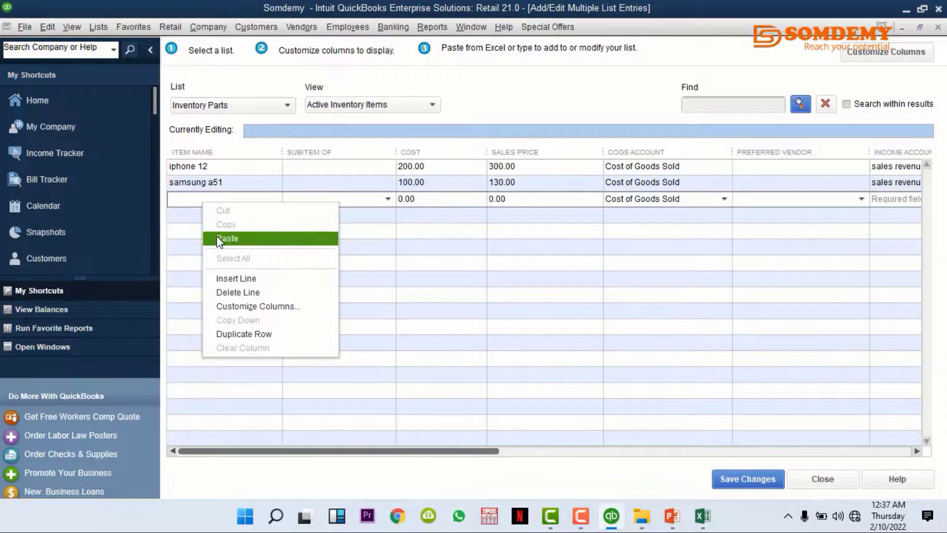
click(217, 235)
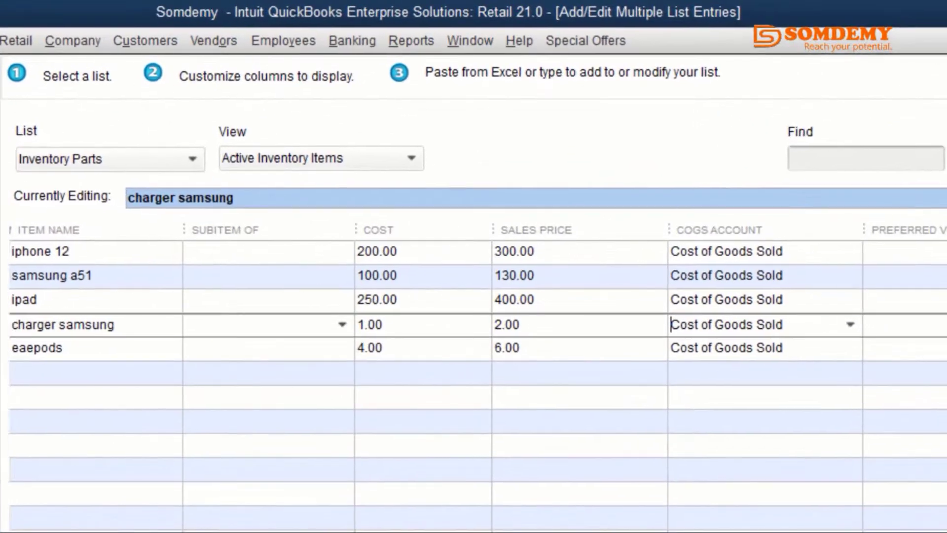
Step: Check the pasted rows across all columns, save the new inventory items and close the multiple list entries window
scroll(477, 385, right, 10)
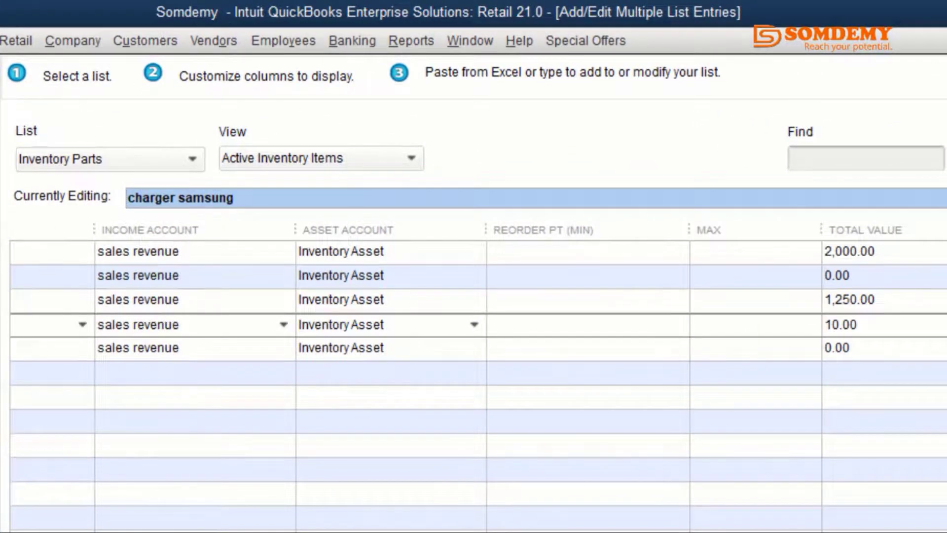
scroll(478, 384, right, 5)
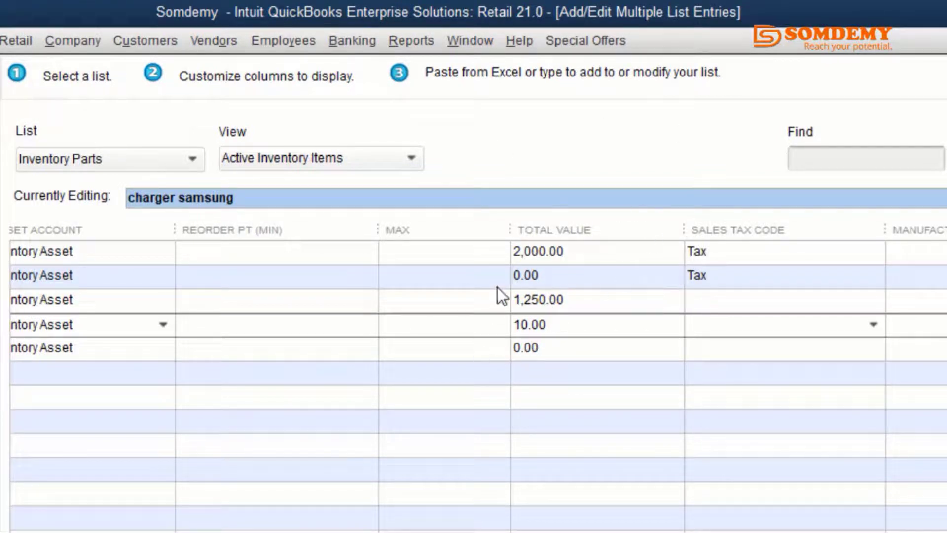
scroll(477, 384, right, 3)
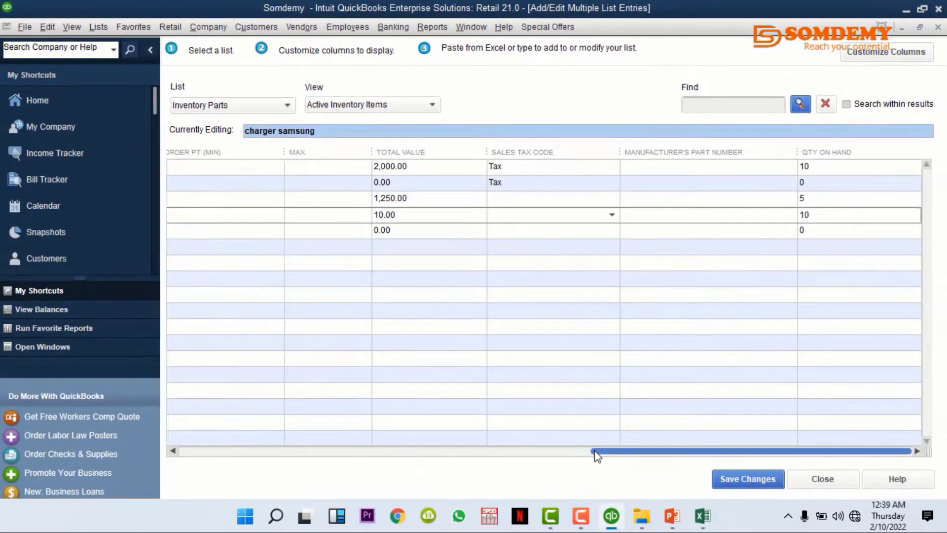
drag(594, 451, 376, 452)
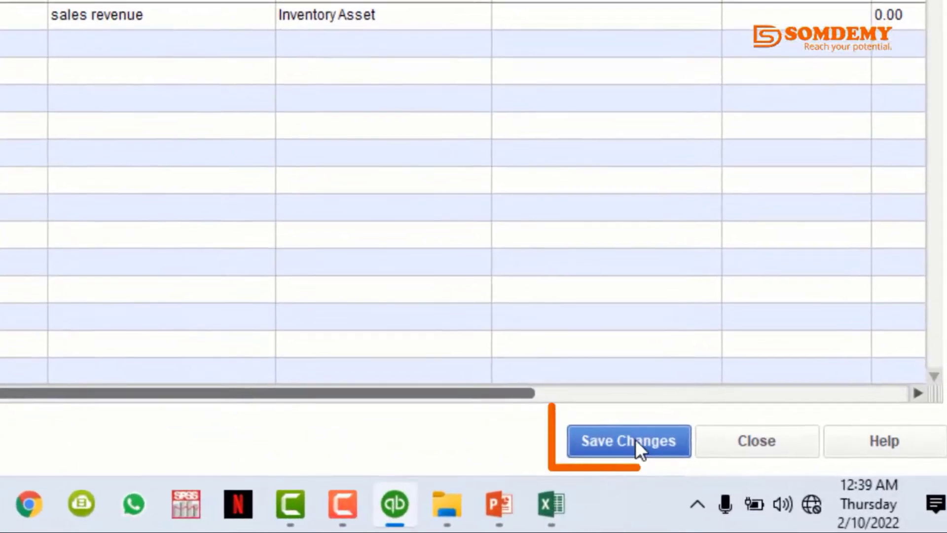
click(751, 479)
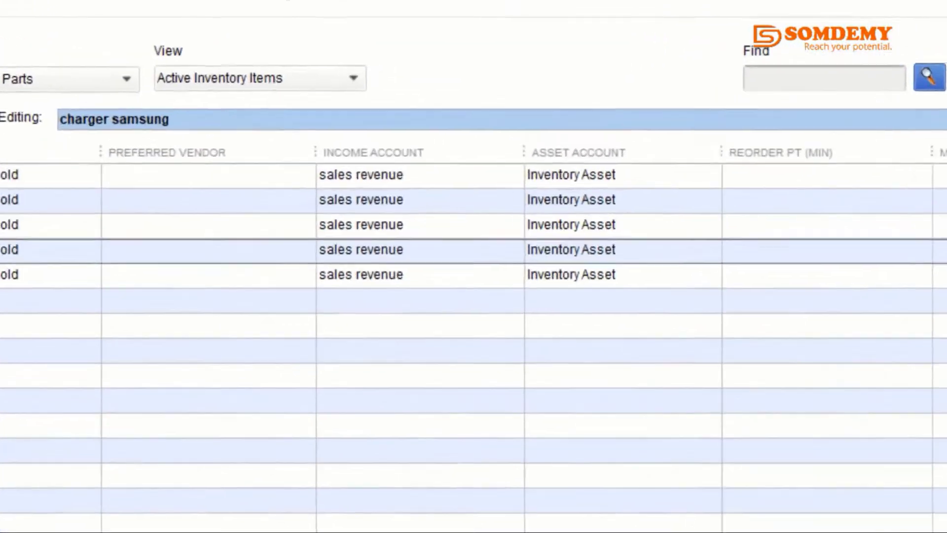
click(641, 443)
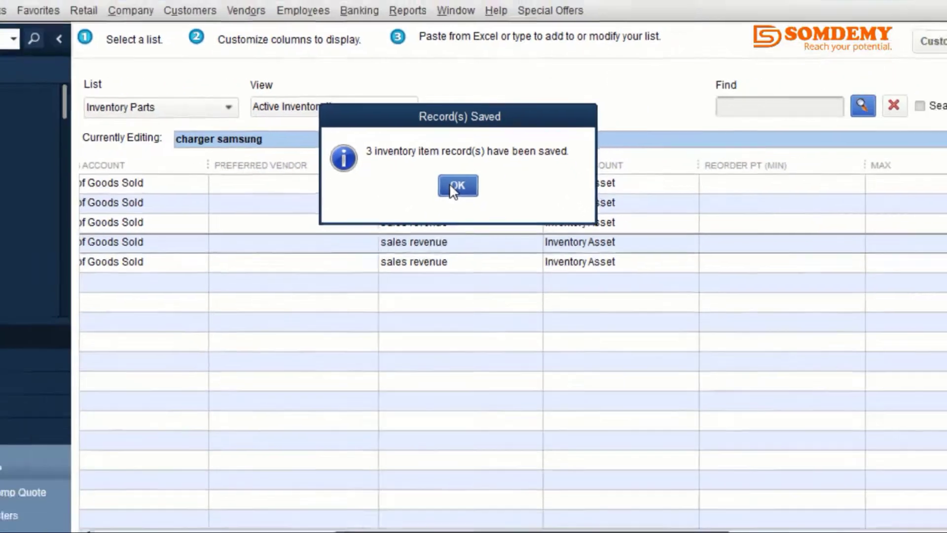
click(390, 262)
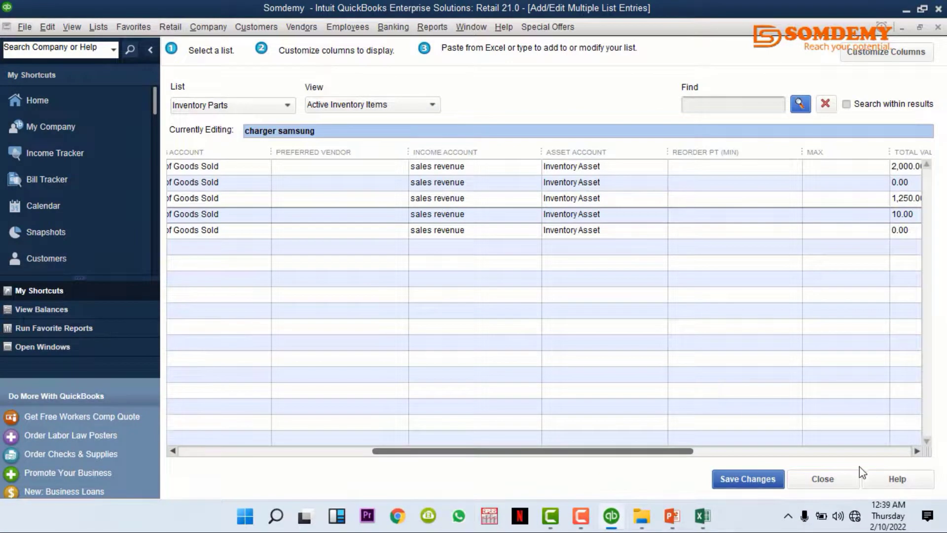
click(826, 479)
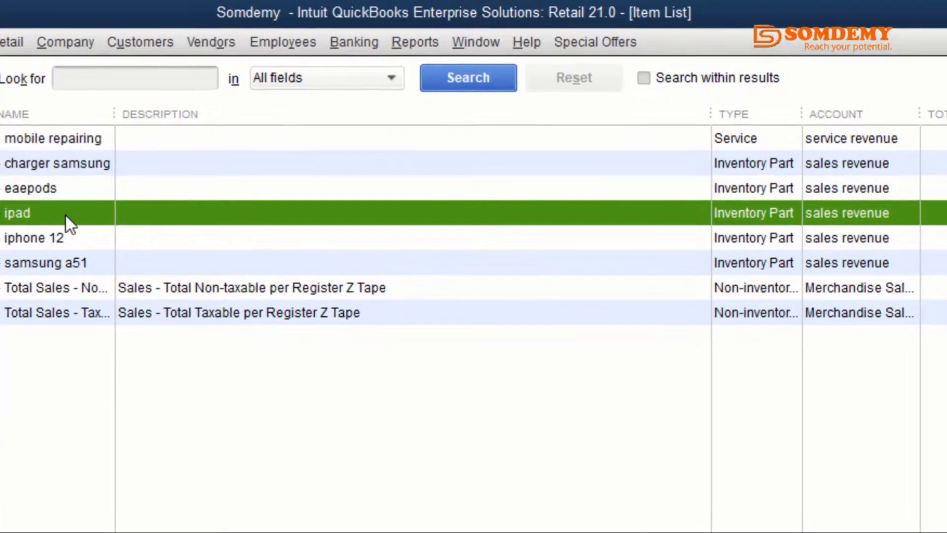
Step: Examine the added items eaepods, charger samsung and ipad in the item list, including their accounts, quantities and prices
click(19, 188)
click(85, 163)
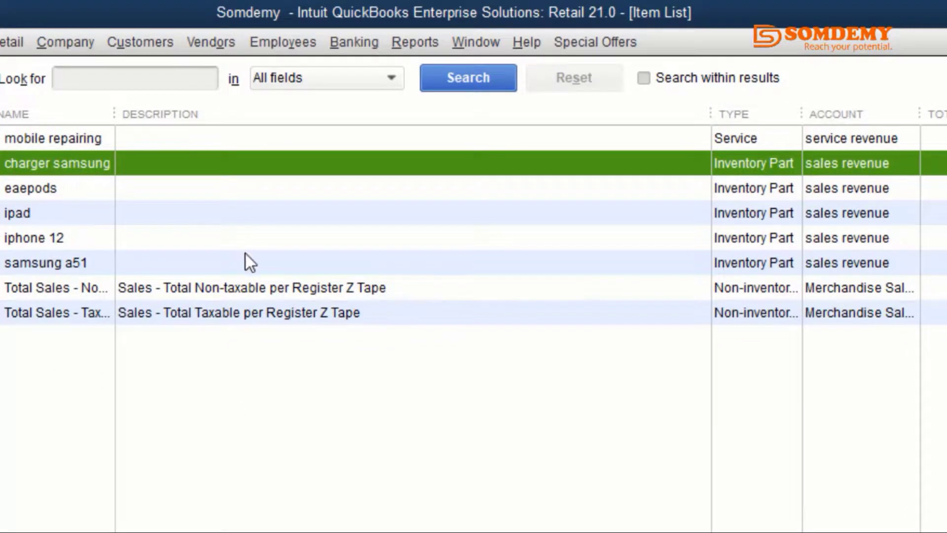
click(35, 212)
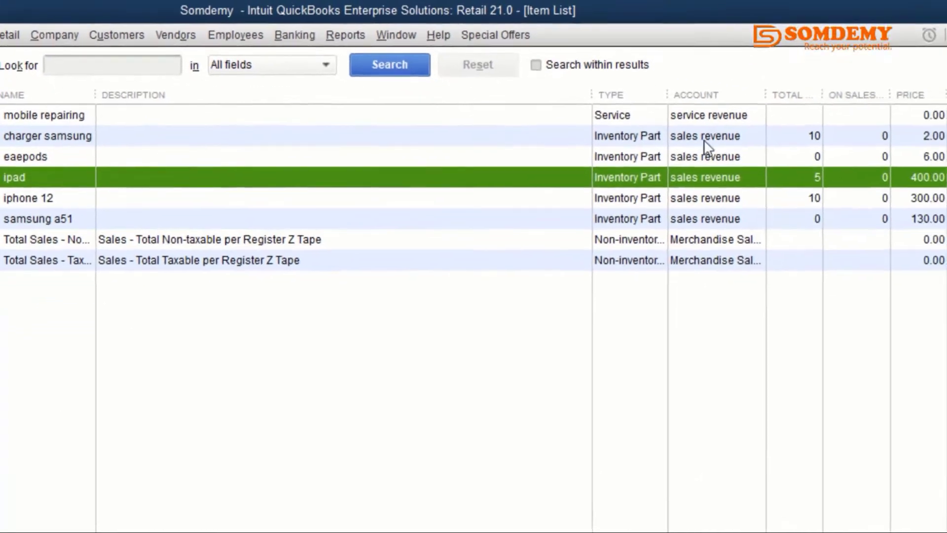